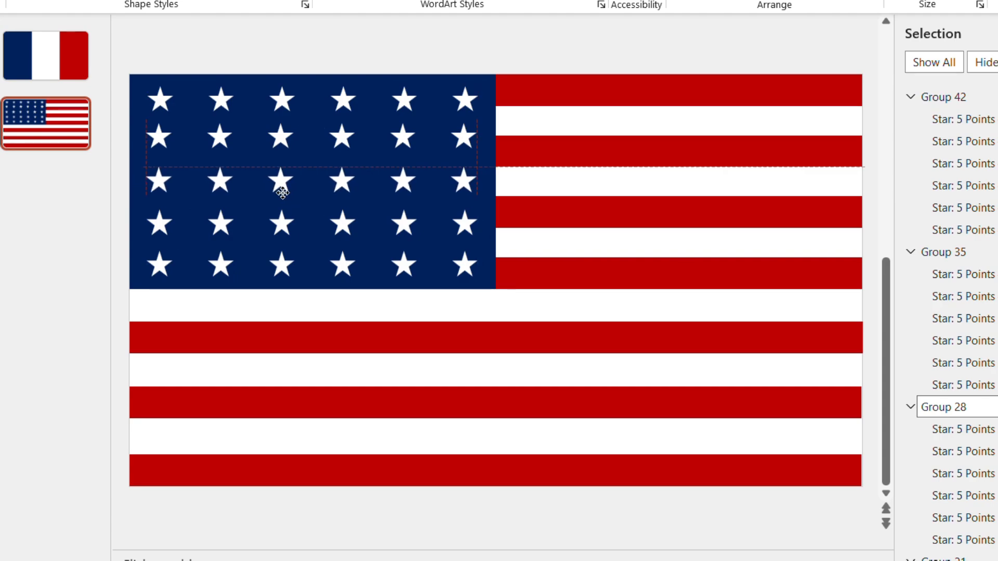
Move the second row of stars slightly down so the star rows are evenly spaced
left_click(403, 43)
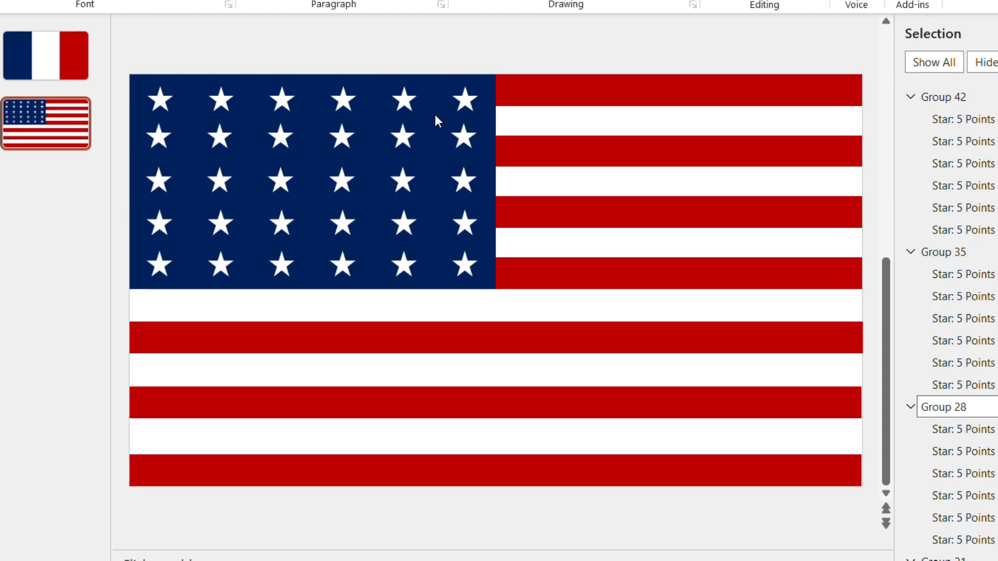
left_click(411, 143)
left_click_drag(404, 143, 403, 148)
left_click(426, 61)
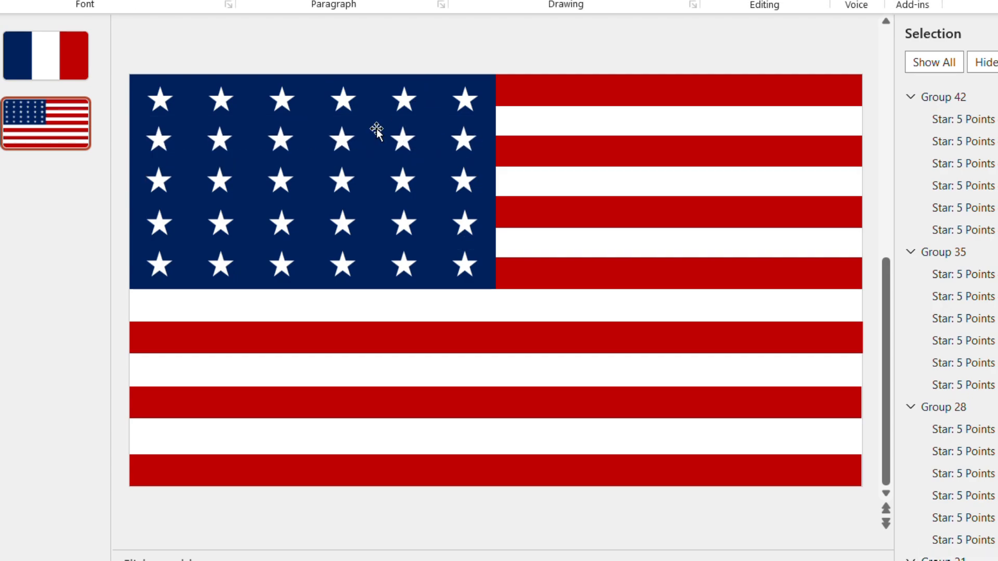
Copy five stars of the top row as a group and place the copy, offset between the stars, between the first and second rows
left_click(161, 101)
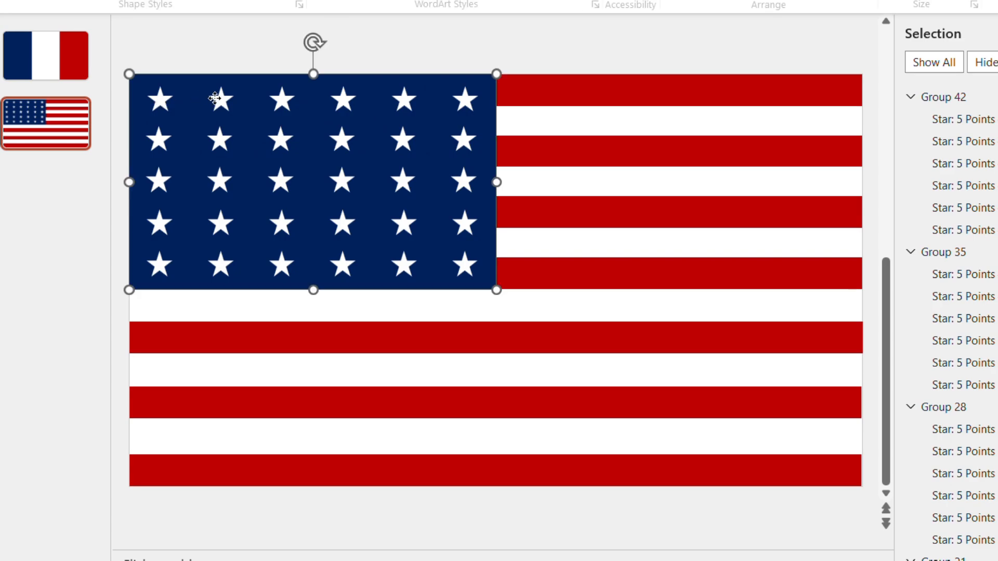
left_click(171, 106)
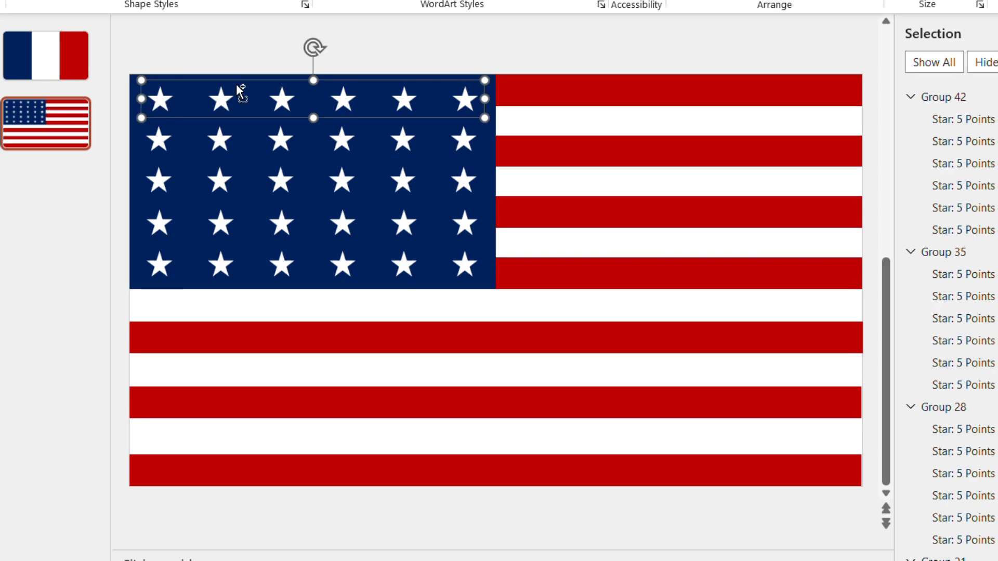
key("ctrl+shift+g")
left_click(474, 107, "ctrl")
key("ctrl+g")
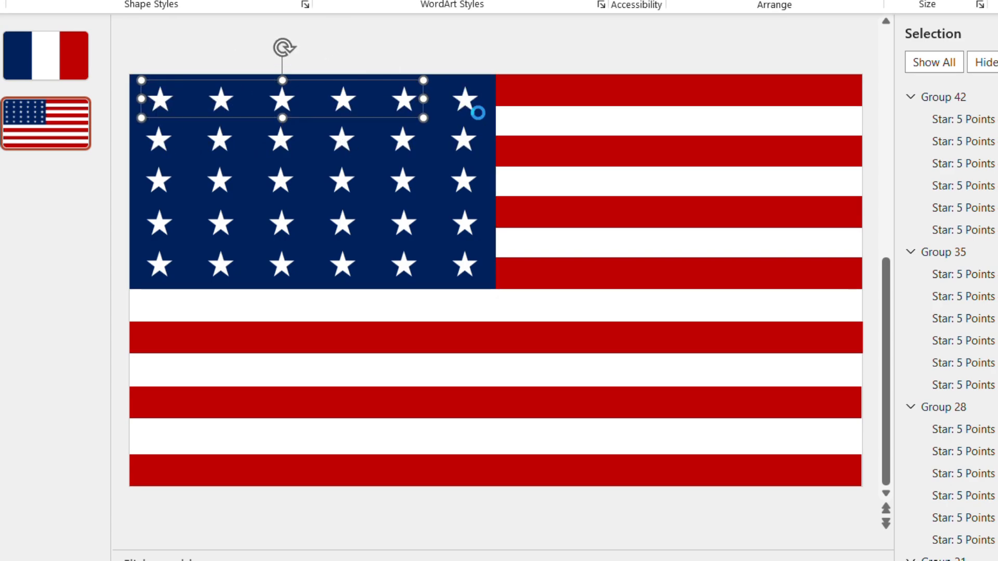
left_click(460, 62)
key("ctrl+v")
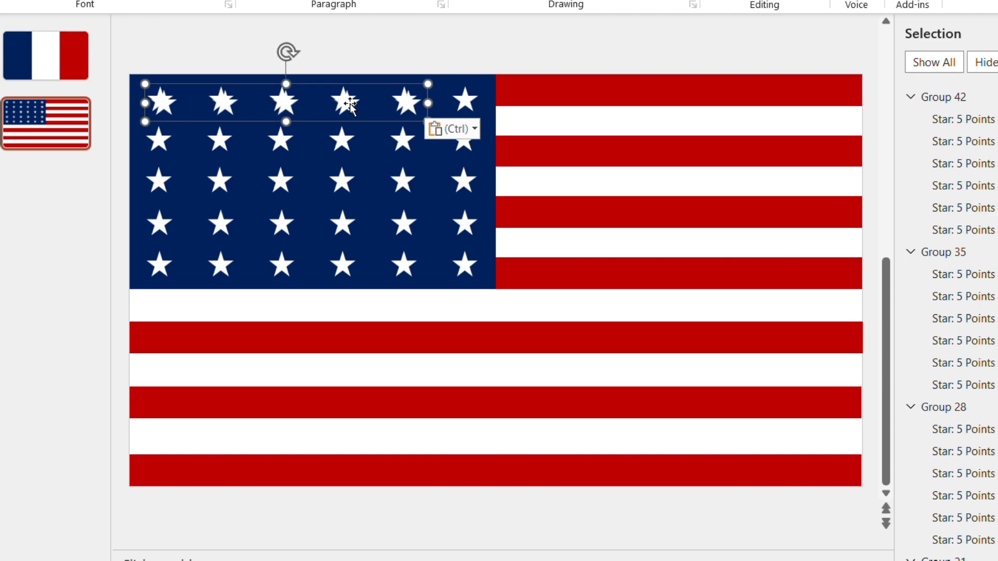
left_click_drag(342, 111, 379, 170)
key("Right")
Duplicate the five-star row to fill the remaining gaps between the six-star rows
key("ctrl+d")
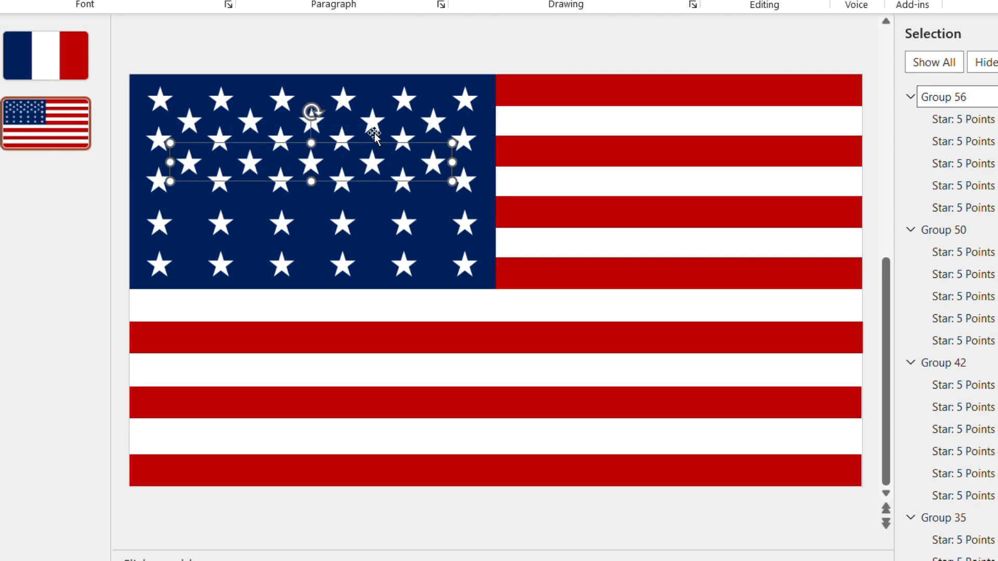
key("ctrl+d")
key("ctrl+d")
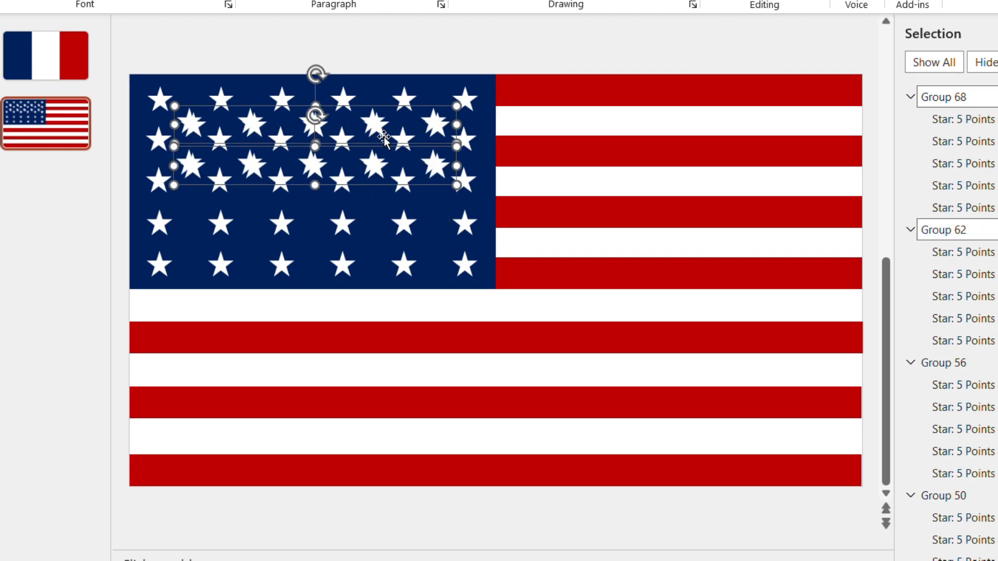
left_click_drag(383, 136, 385, 205)
left_click(444, 55)
scroll(442, 54, "down", 5)
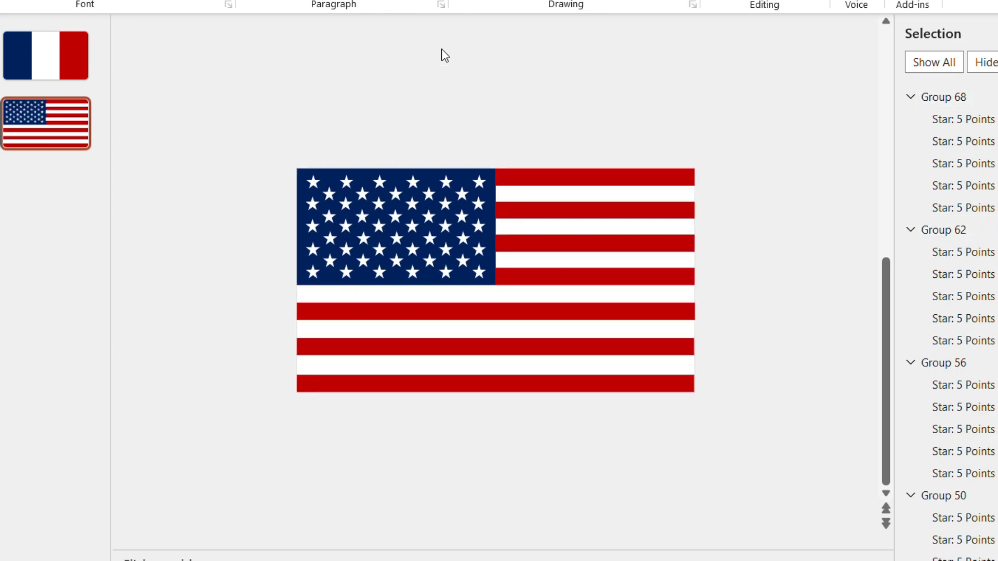
scroll(504, 229, "up", 5)
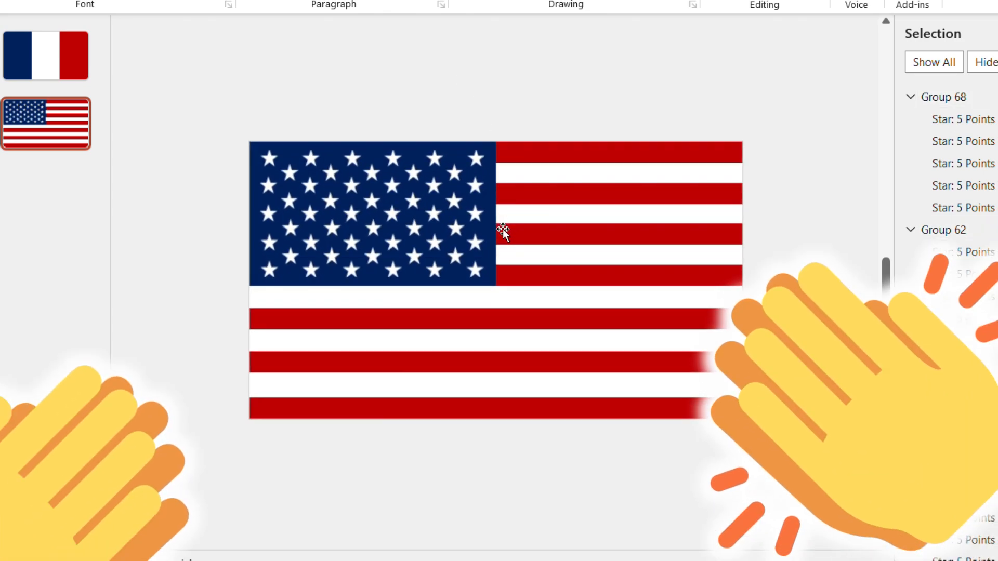
Add a blank third slide and cover it entirely with a dark blue rectangle
left_click(59, 121)
key("ctrl+d")
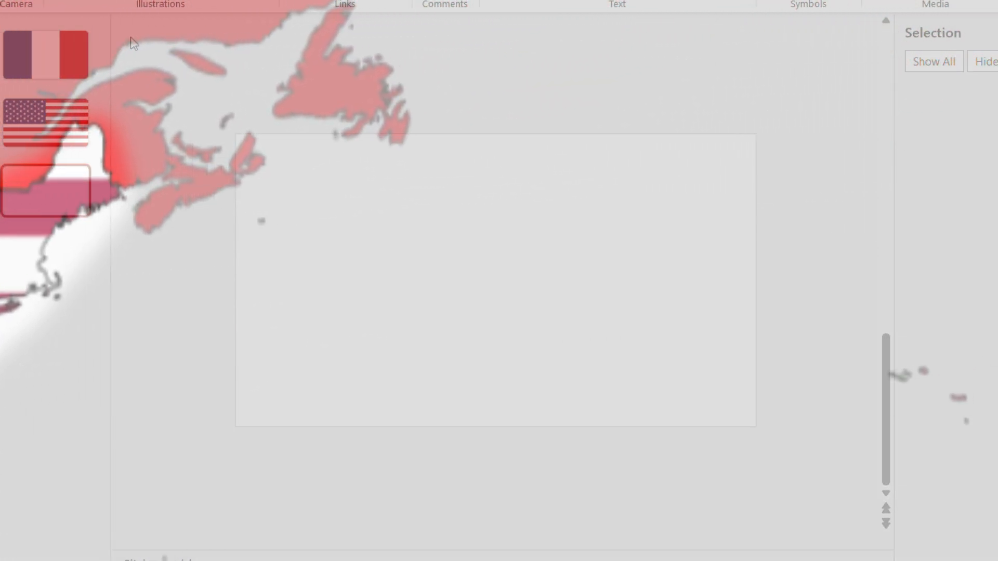
mouse_move(291, 178)
left_mouse_down()
mouse_move(543, 319)
mouse_move(758, 405)
mouse_move(767, 435)
left_mouse_up()
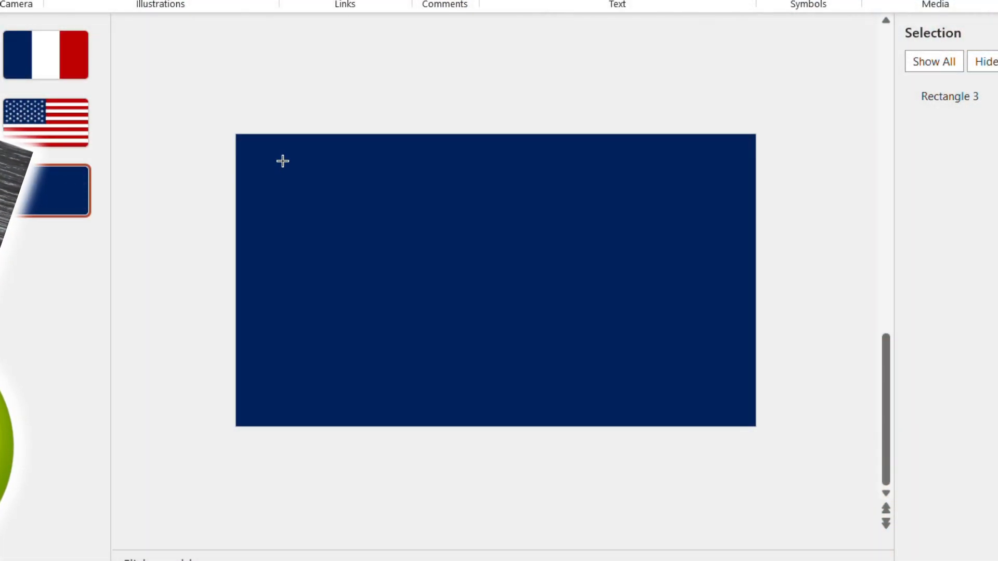
Build a centred white cross on the blue background from one full-width horizontal bar and one full-height vertical bar
left_click_drag(269, 150, 767, 210)
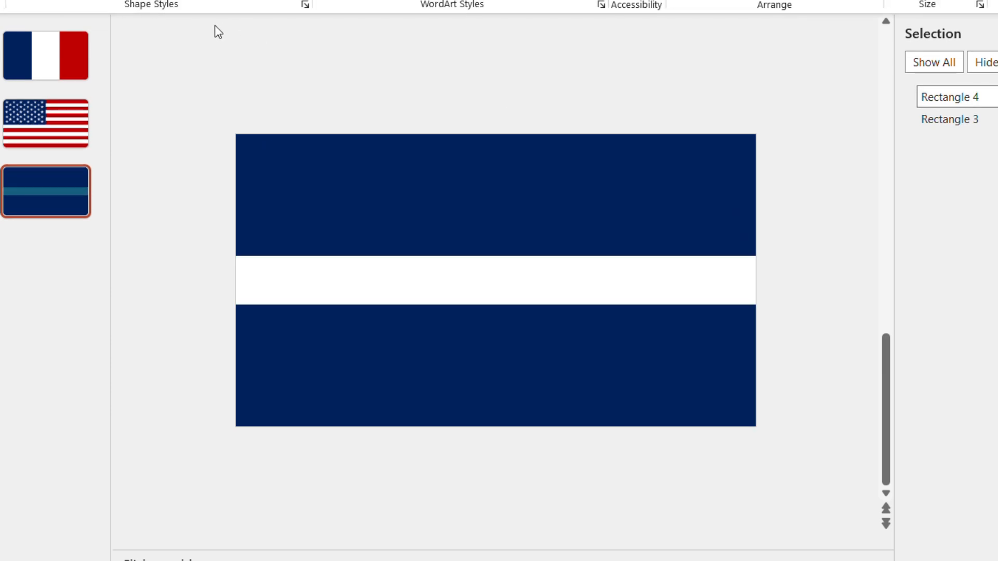
left_click(467, 265)
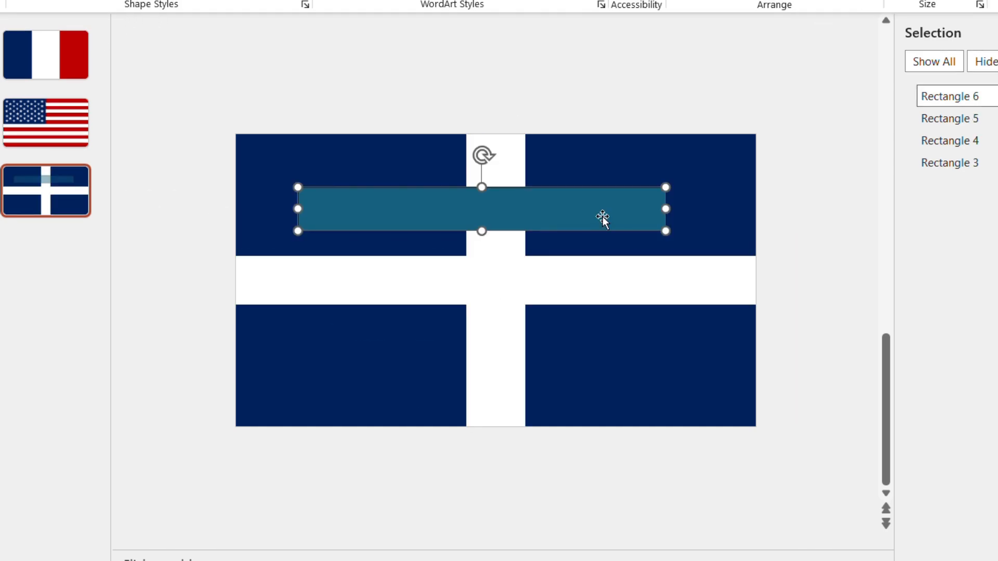
Rotate and lengthen the new bar into a white corner-to-corner diagonal, and mirror a copy of it to form the opposite diagonal
left_click_drag(482, 154, 520, 183)
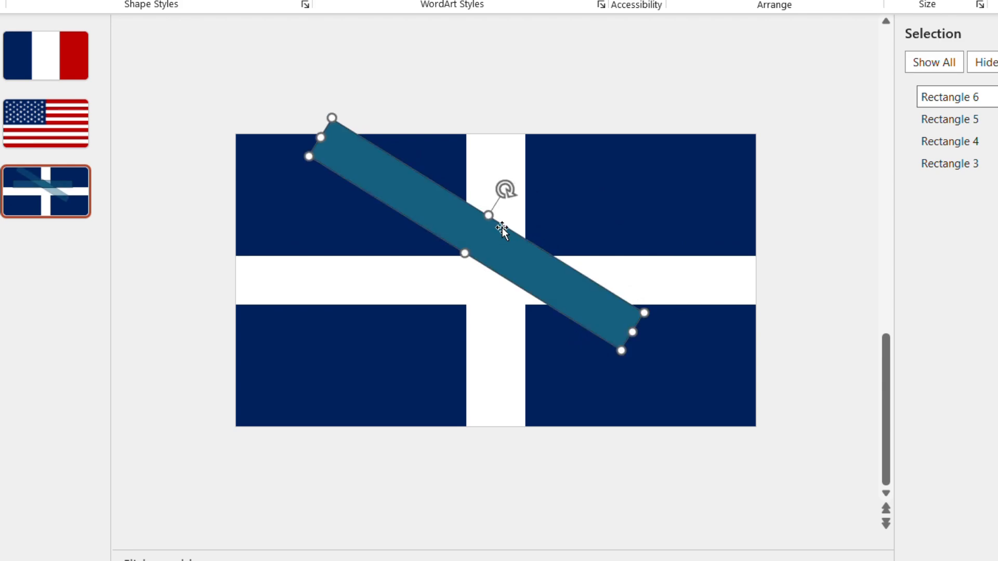
left_click_drag(496, 247, 412, 240)
left_click_drag(545, 327, 789, 411)
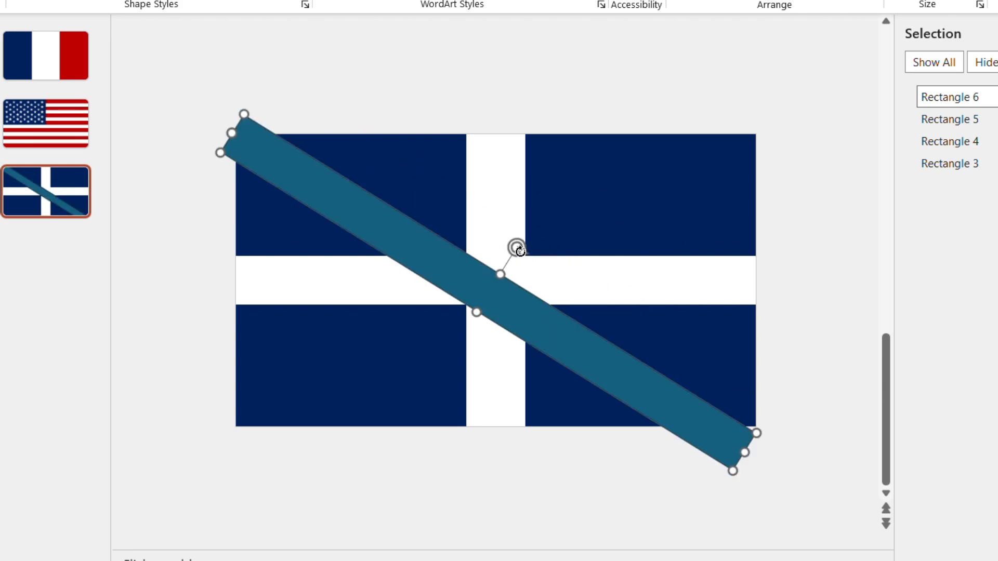
left_click_drag(523, 252, 520, 233)
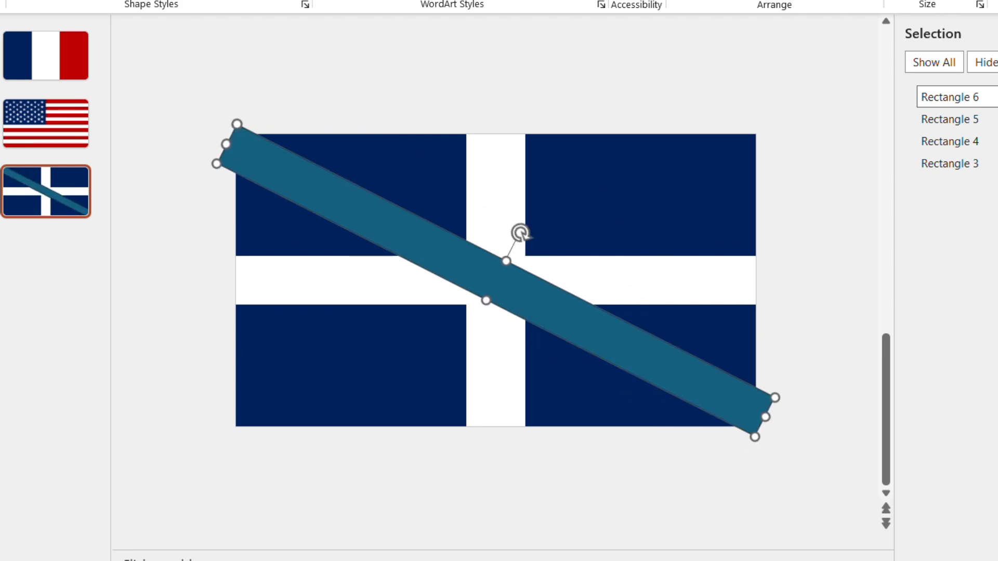
left_click(247, 1)
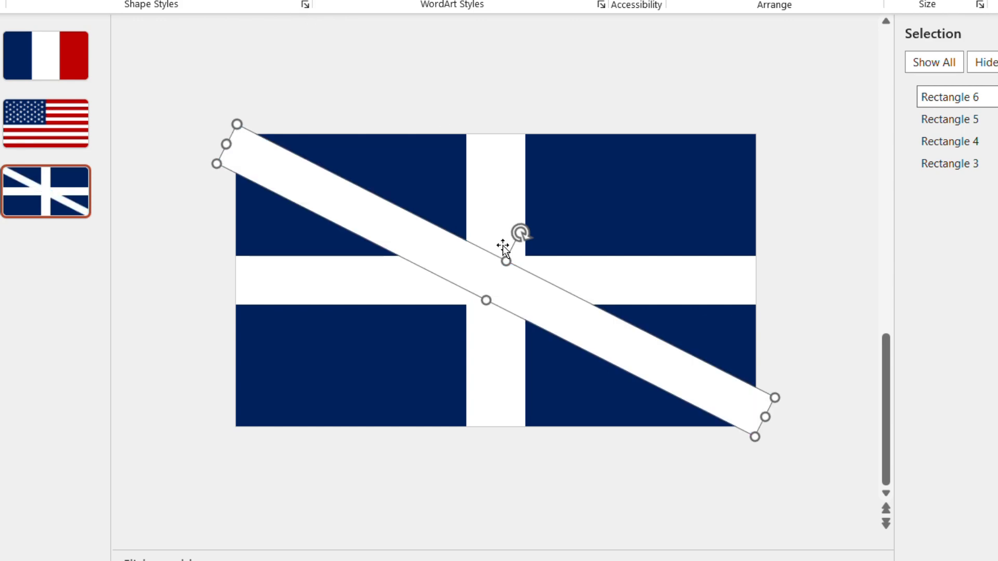
key("ctrl+d")
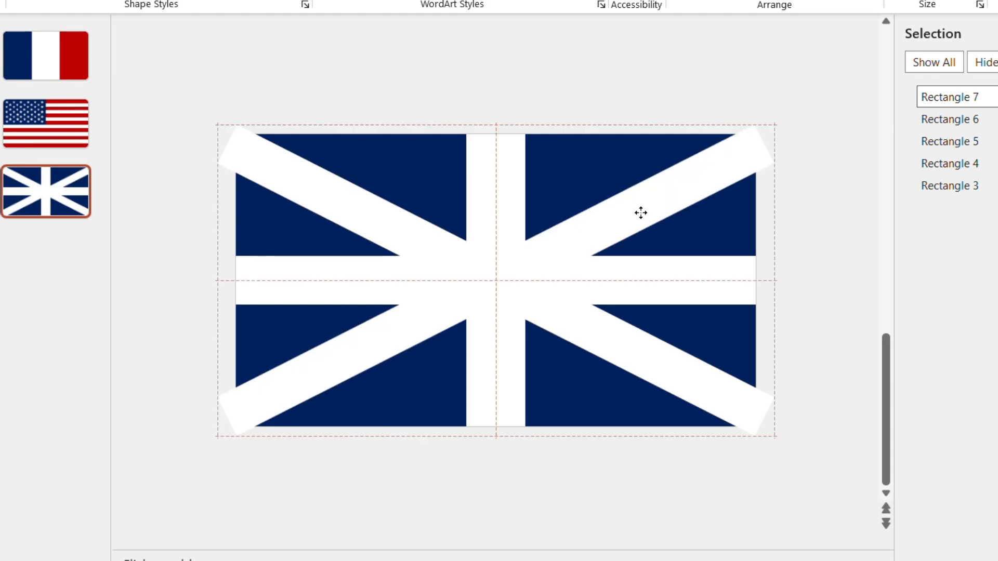
left_click(647, 88)
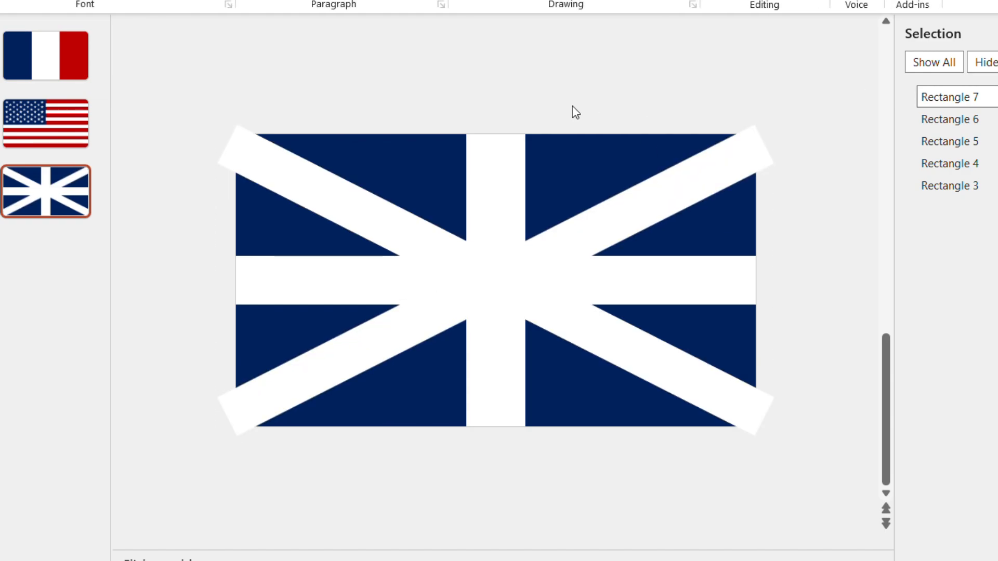
Group the two diagonal bars with the vertical and horizontal white bars
left_click(496, 207)
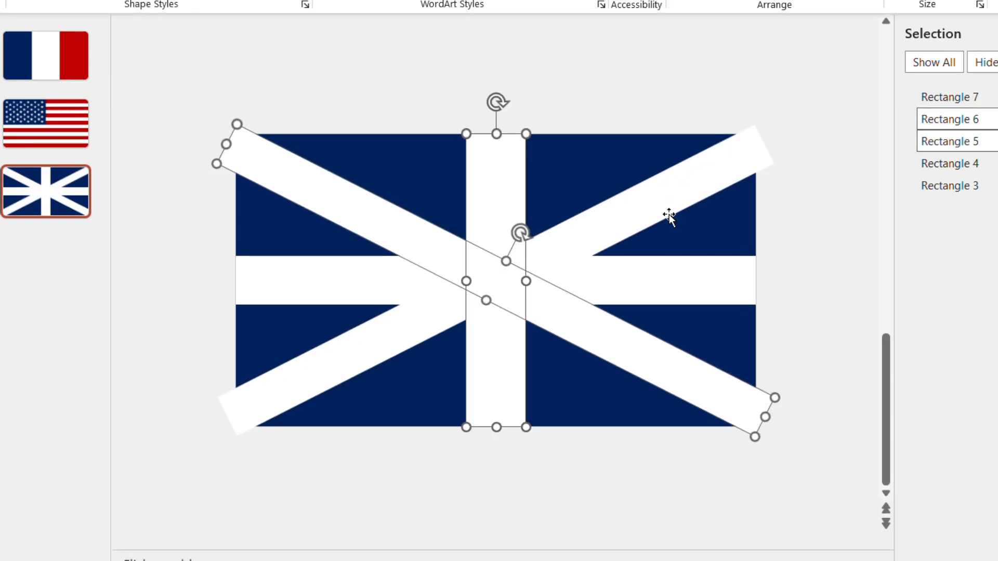
left_click(669, 215, "shift")
left_click(687, 282, "shift")
key("ctrl+g")
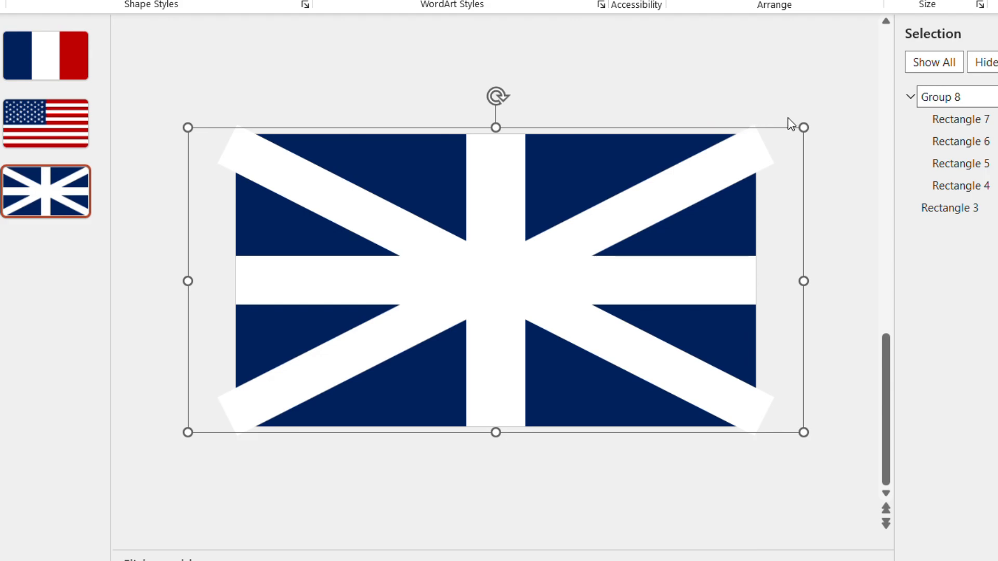
Duplicate the white bar group, fill the copy red, scale it down and centre it over the white cross
key("ctrl+d")
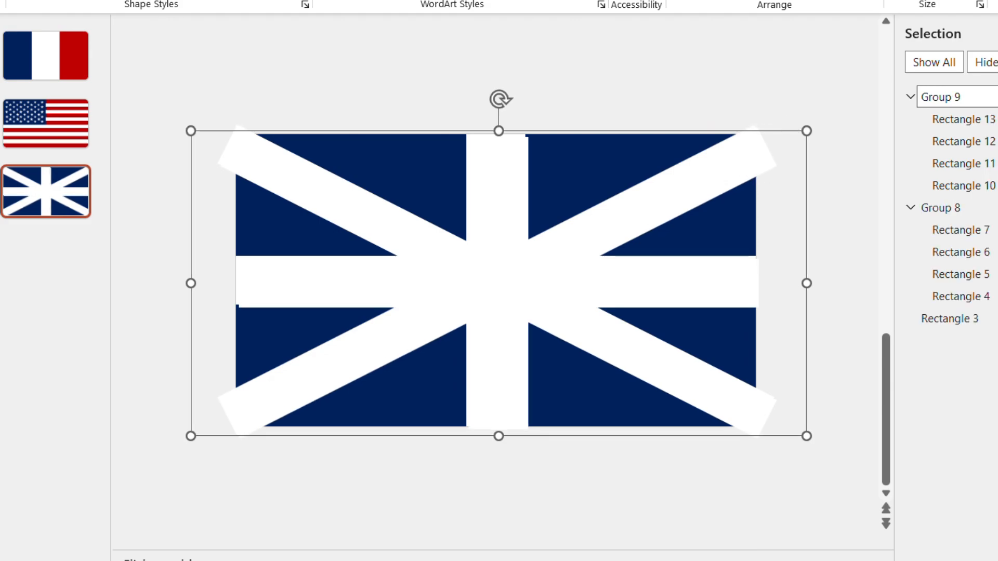
left_click(236, 185)
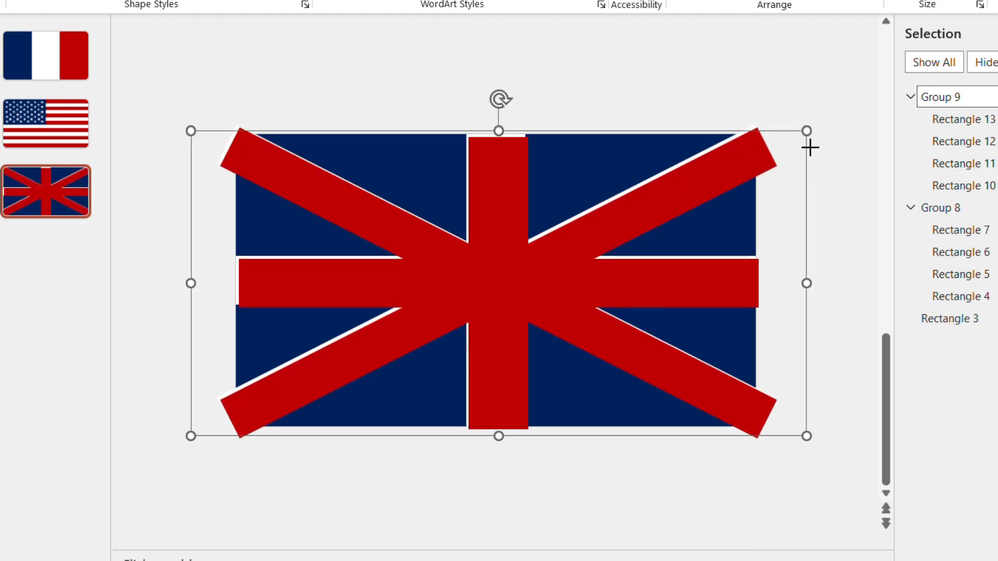
left_click_drag(810, 148, 697, 216)
left_click_drag(450, 315, 507, 291)
left_click(518, 92)
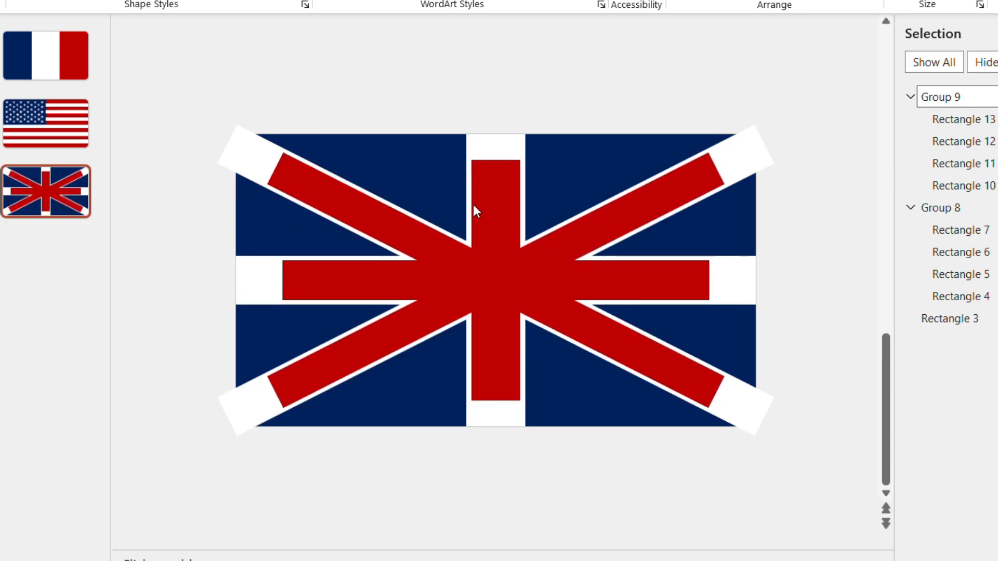
Stretch the red horizontal bar to the flag's full width, make it thinner and centre it vertically within the white bar
left_click(395, 280)
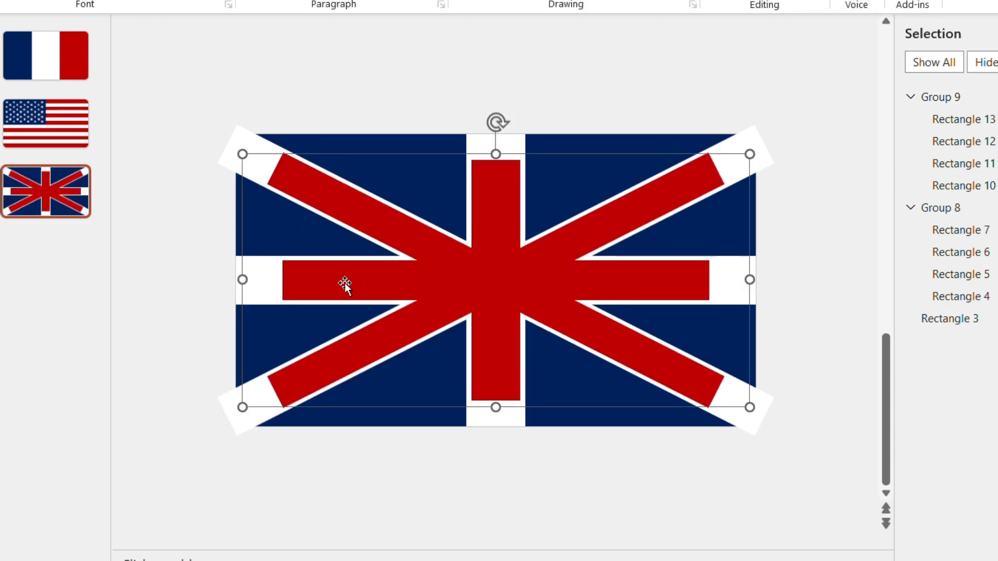
left_click(308, 283)
left_click_drag(291, 292, 244, 285)
left_click_drag(710, 279, 756, 279)
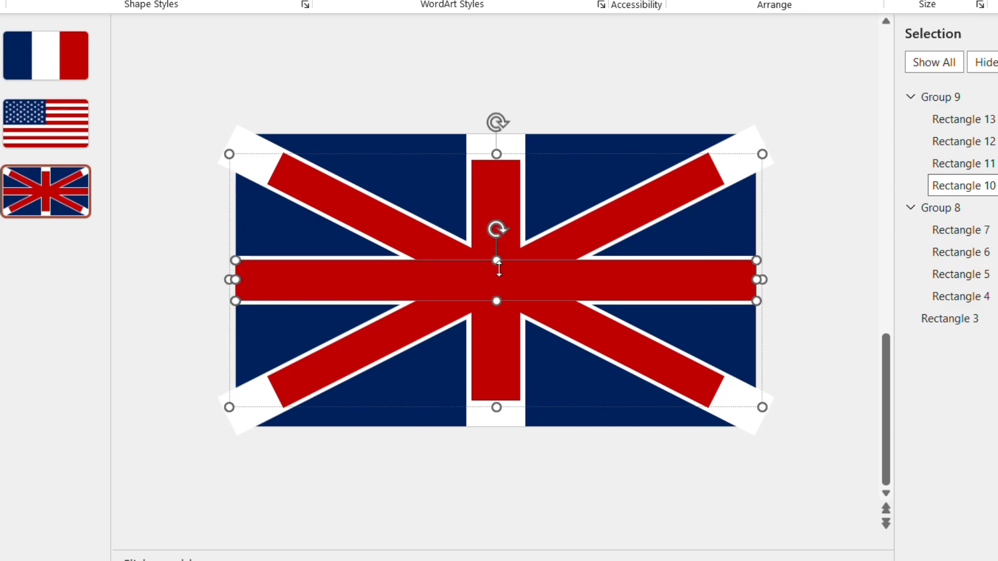
left_click_drag(496, 260, 496, 267)
left_click(508, 295)
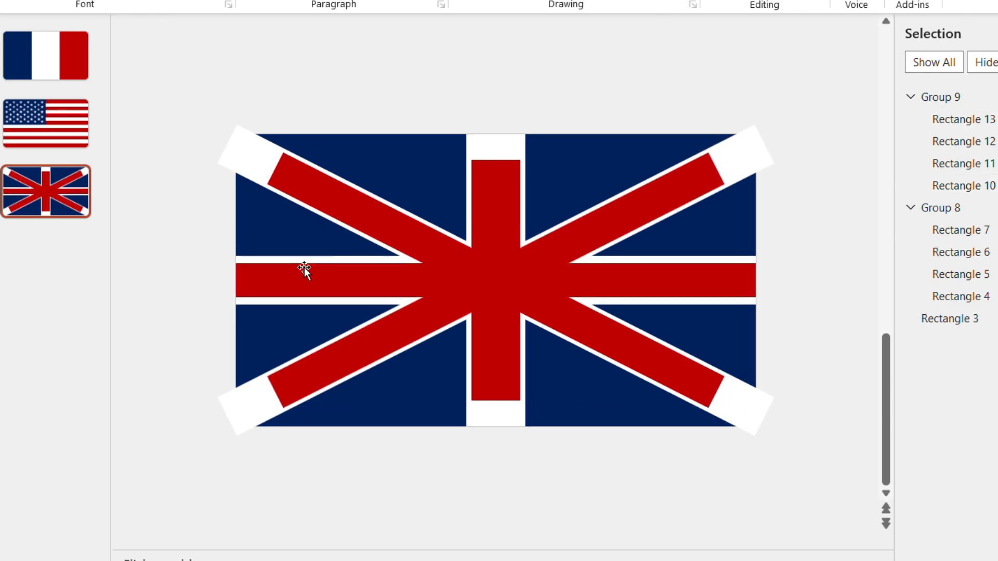
left_click(304, 271)
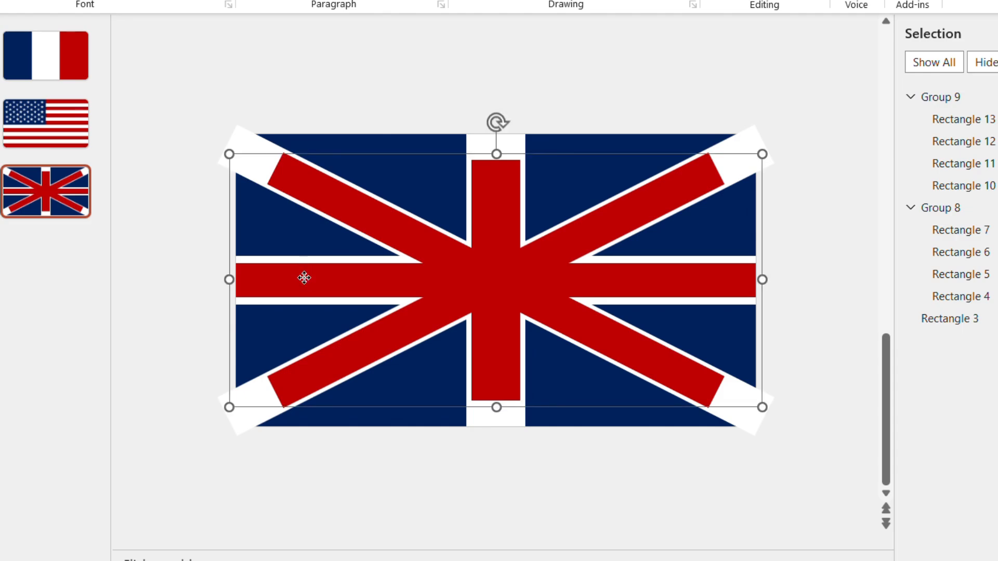
left_click(321, 282)
Narrow the red vertical bar to about 2.42", centre it within the white bar and extend it to the flag's full 18" height
left_click(362, 210)
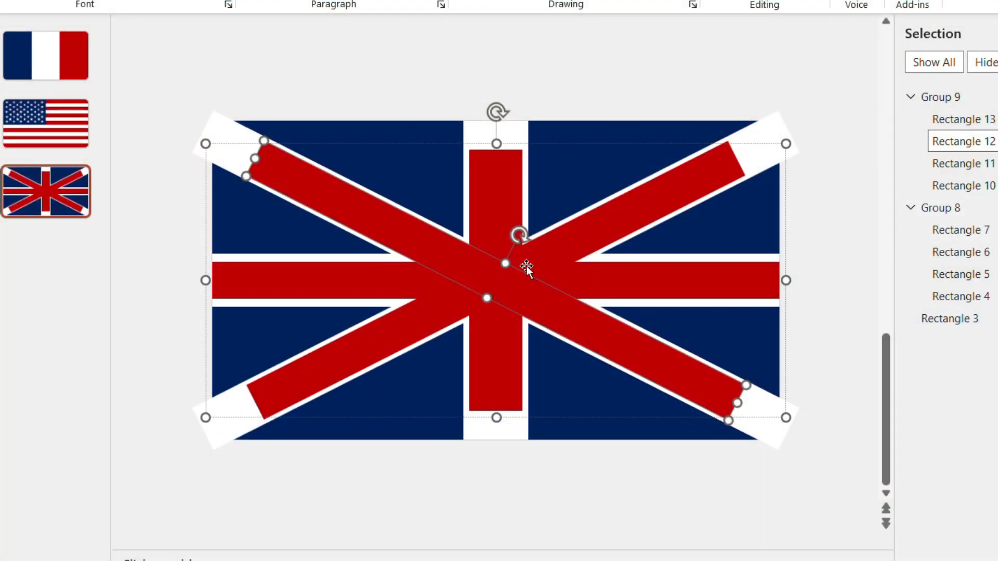
scroll(526, 266, "up", 2)
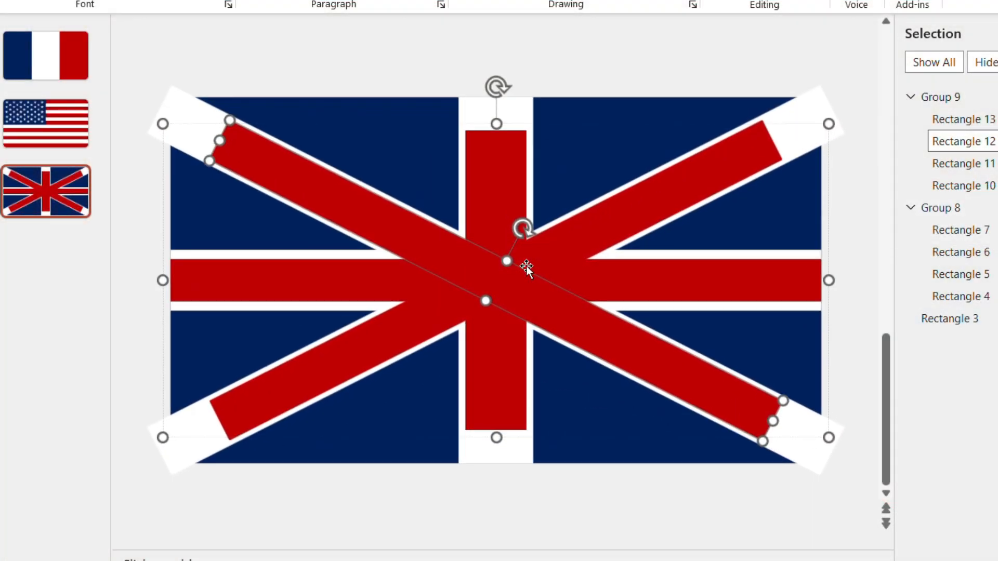
left_click(507, 151)
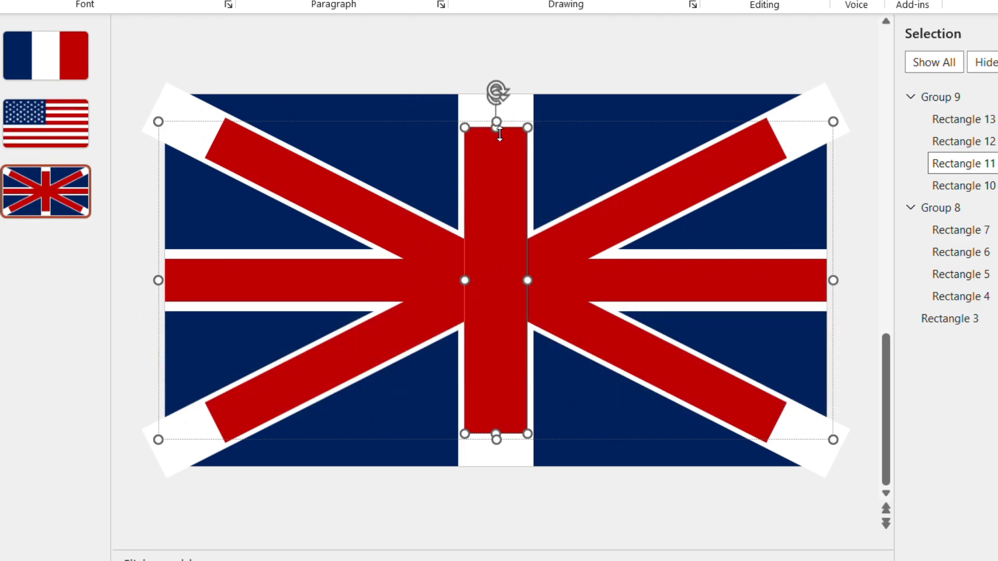
key("Escape")
left_click(509, 137)
left_click_drag(470, 269, 485, 269)
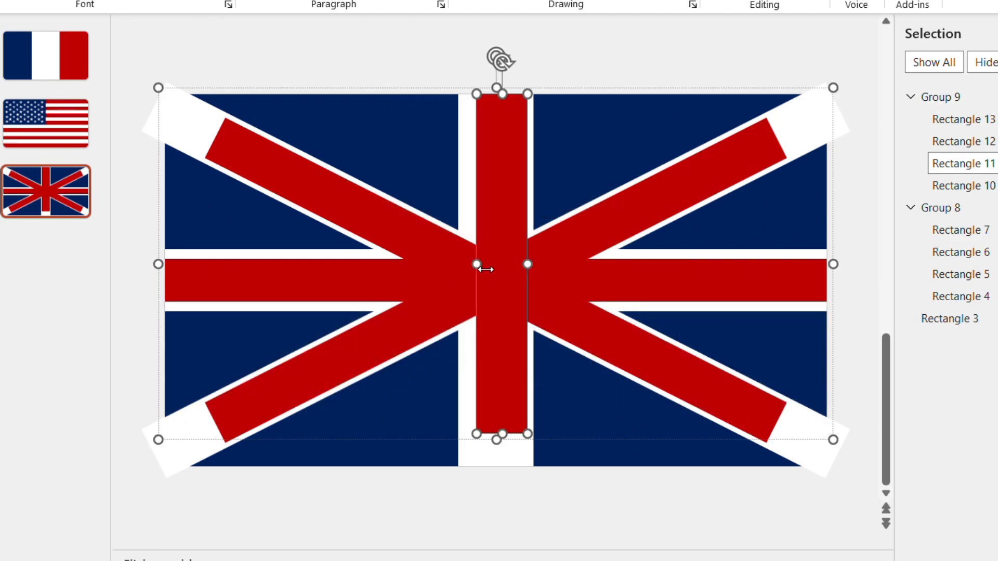
left_click_drag(511, 223, 505, 226)
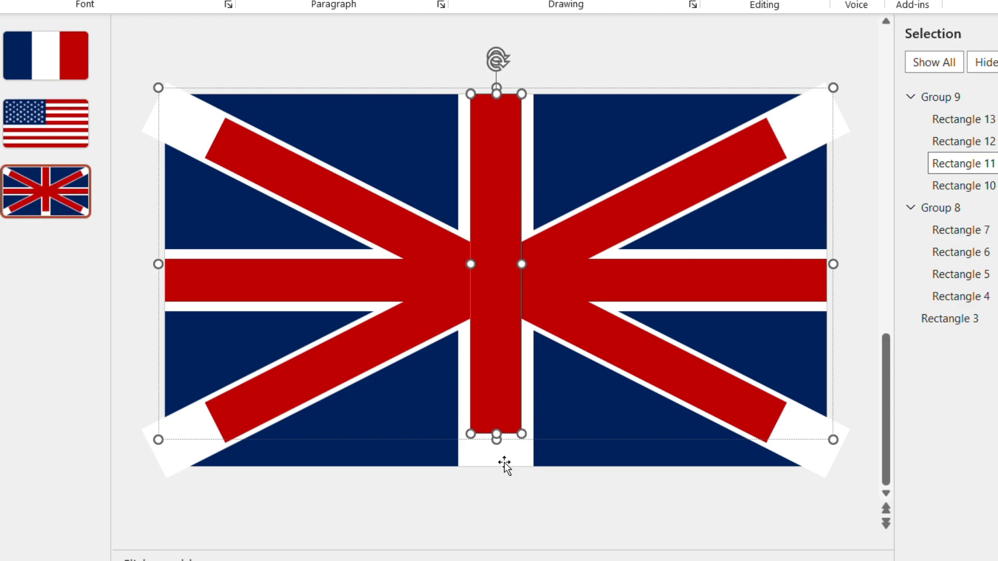
left_click_drag(497, 440, 496, 468)
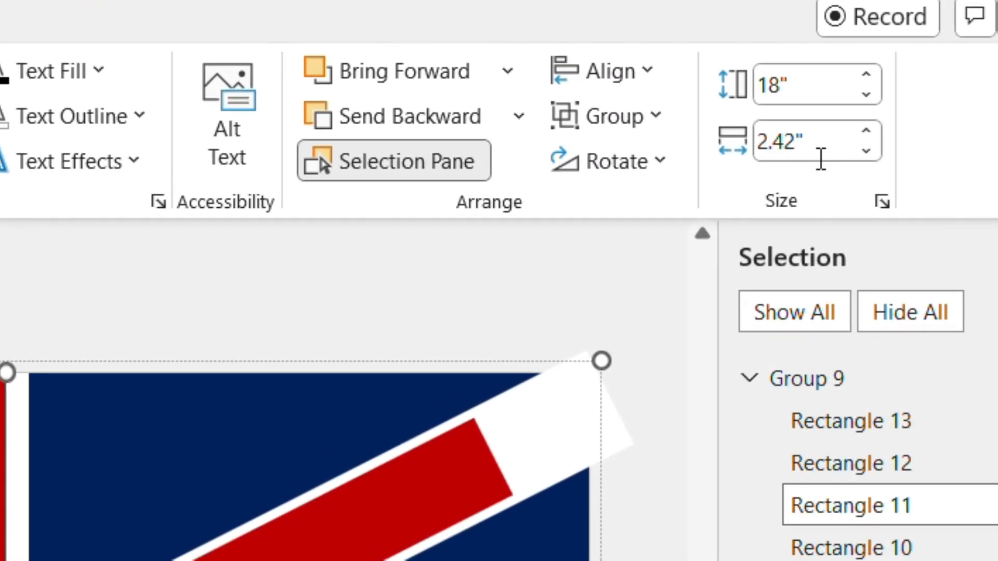
Set the red horizontal bar's height to 2.42" and re-centre it vertically within the white horizontal bar
left_click(335, 295)
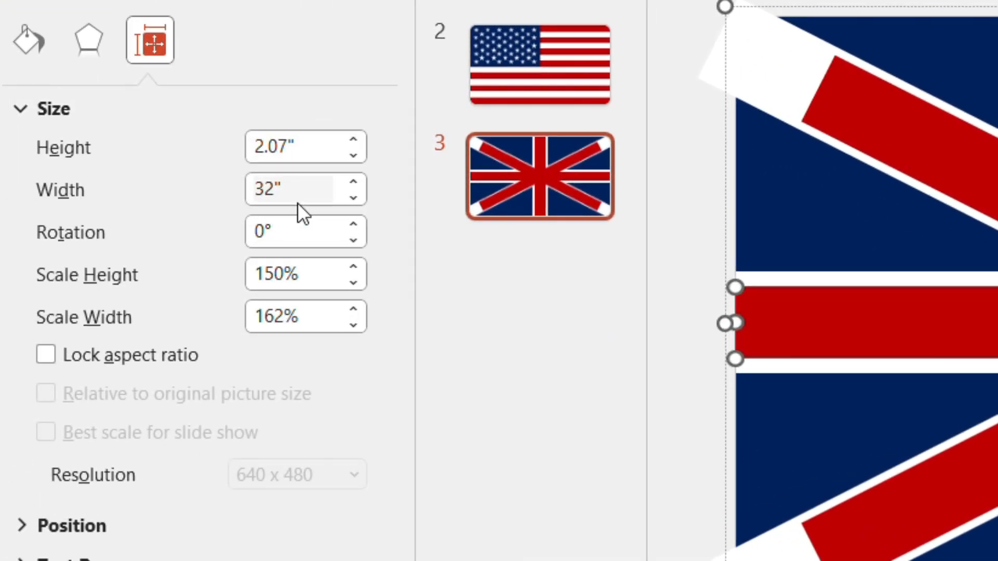
left_click(322, 152)
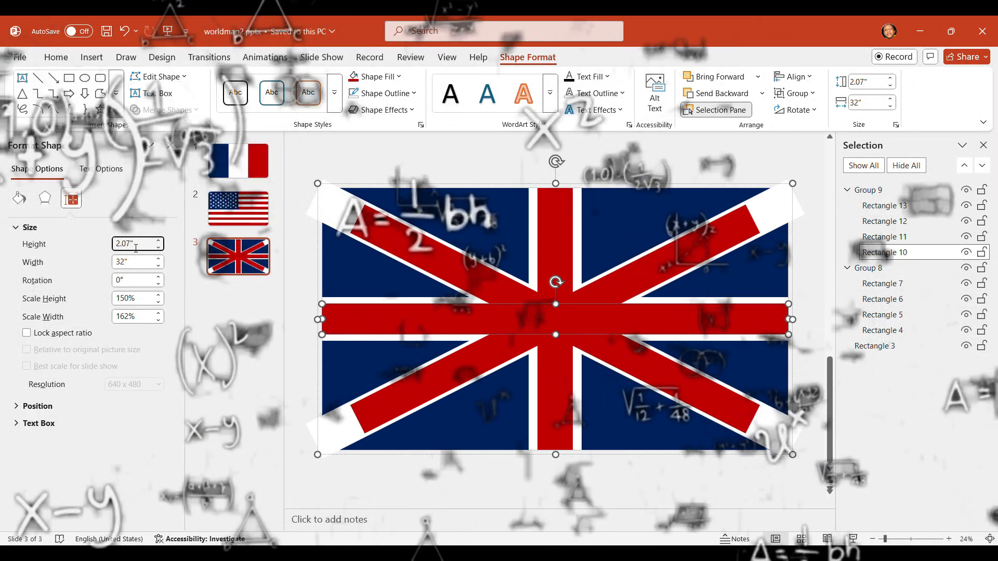
double_click(128, 249)
type("42")
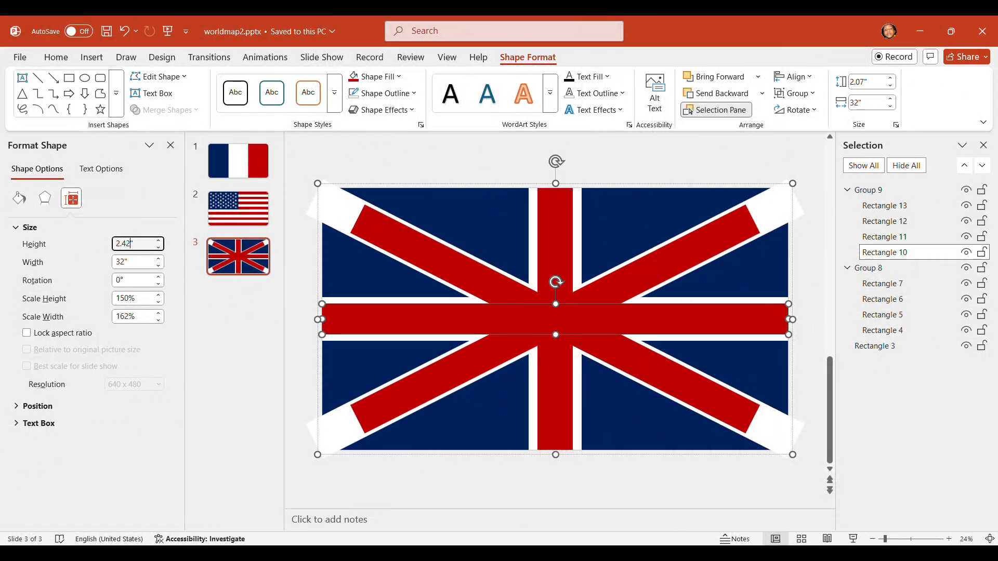
key("Return")
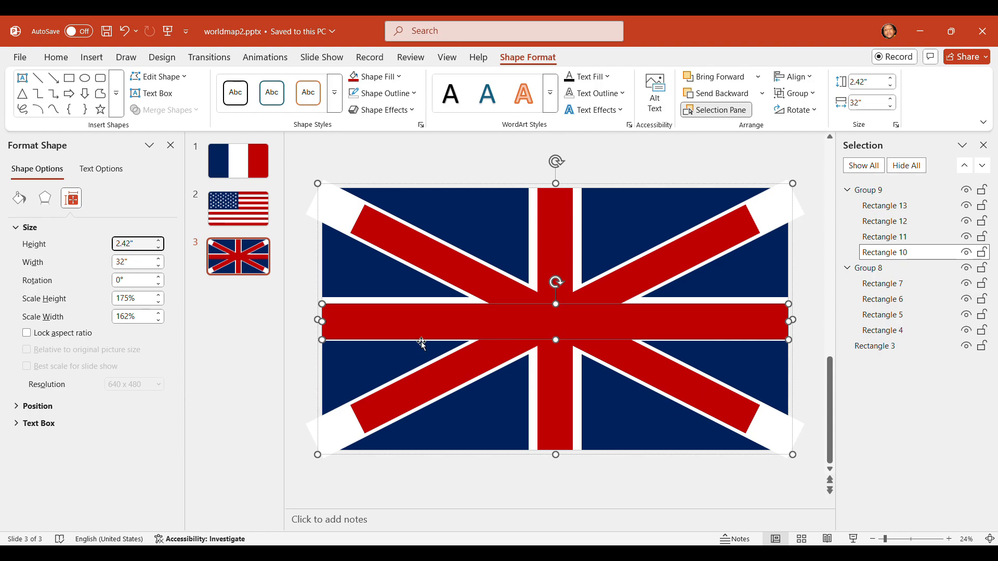
left_click_drag(421, 330, 423, 328)
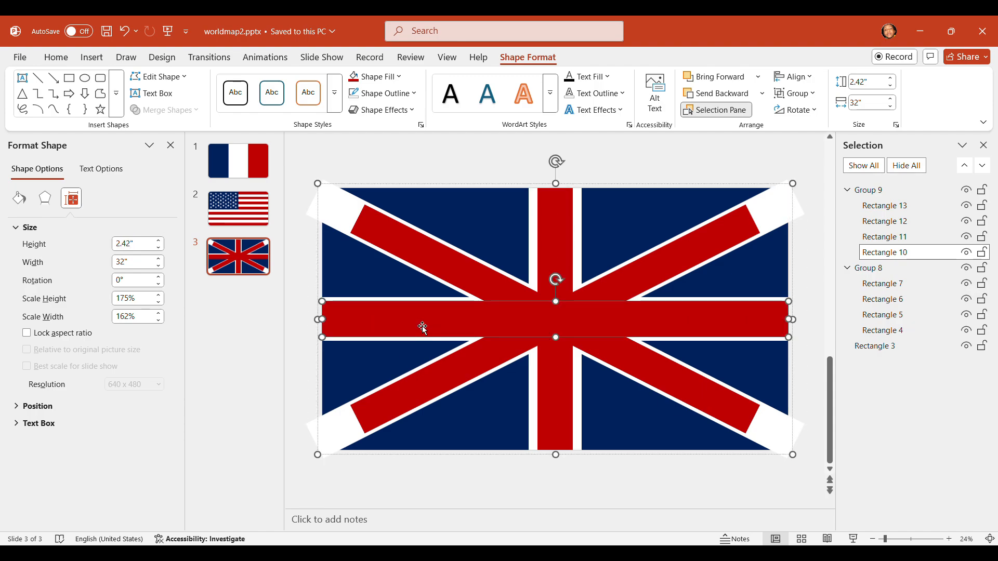
Set the white horizontal bar's height to 3.67", matching the white vertical bar's width, and align it to the middle
left_click(441, 303)
left_click(582, 235)
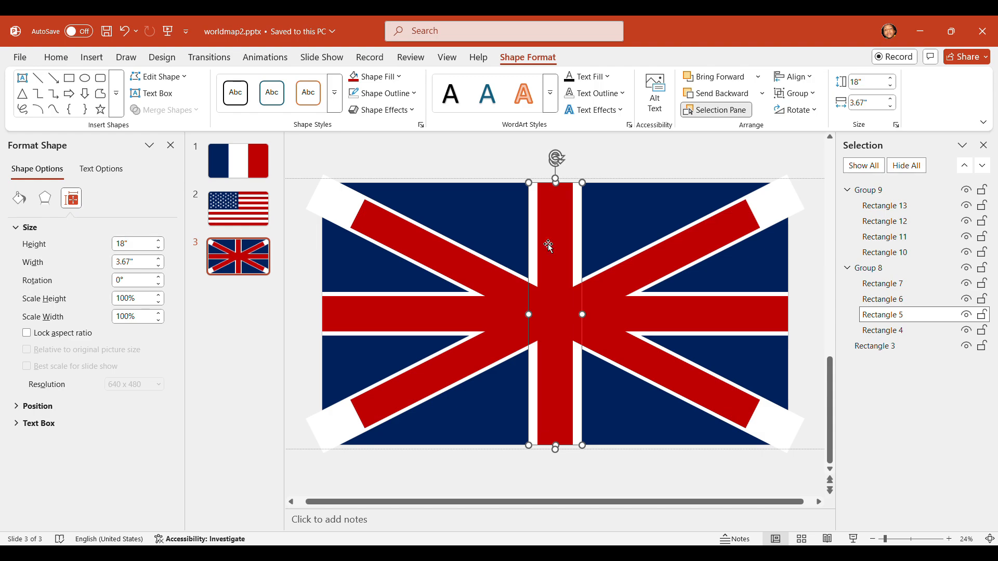
left_click(391, 298)
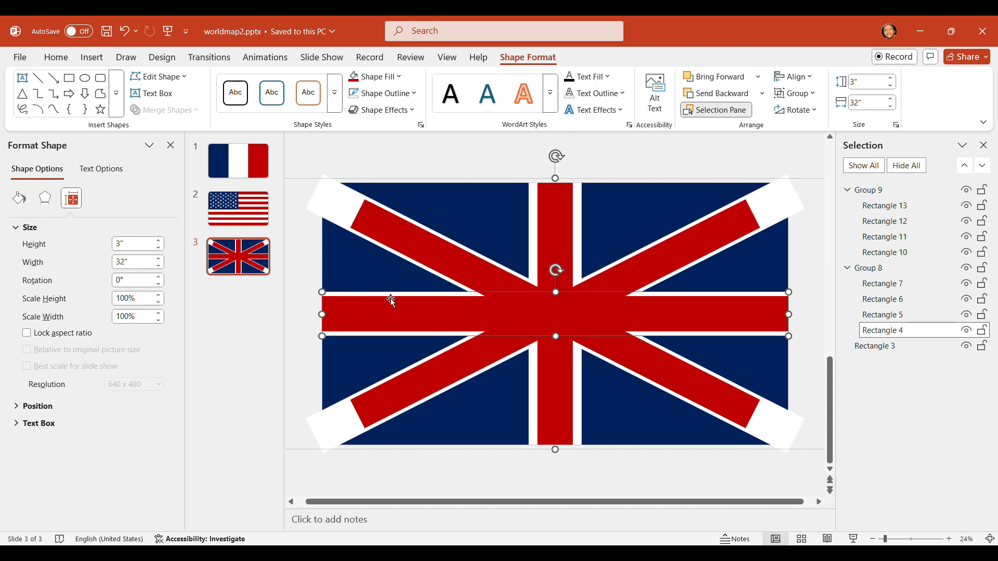
left_click(149, 250)
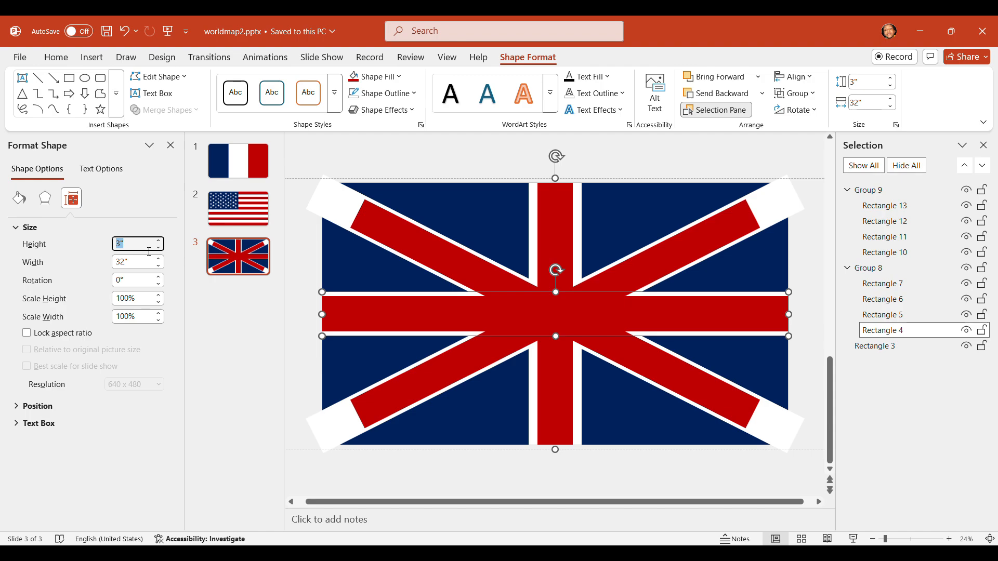
type(".67")
key("Return")
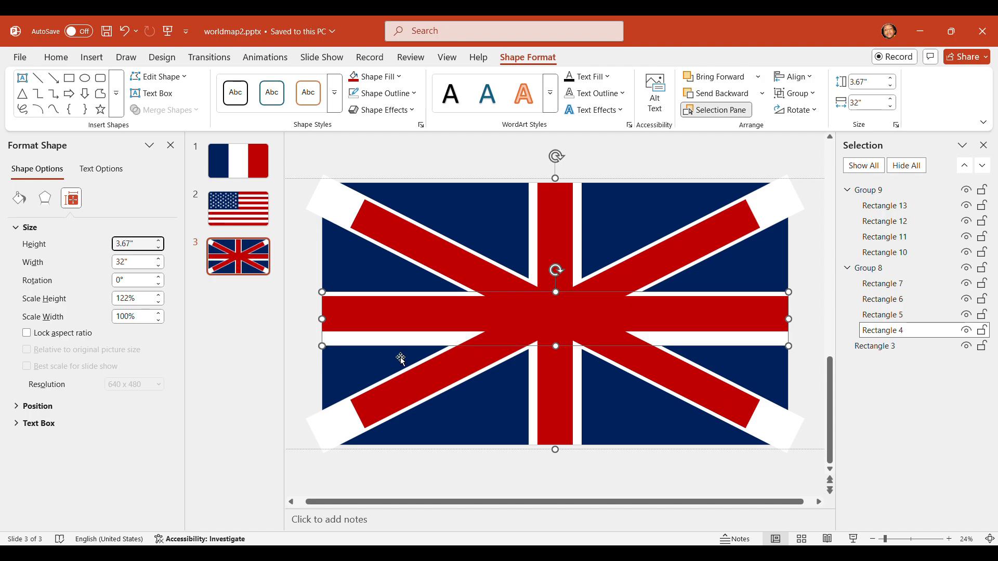
left_click(813, 81)
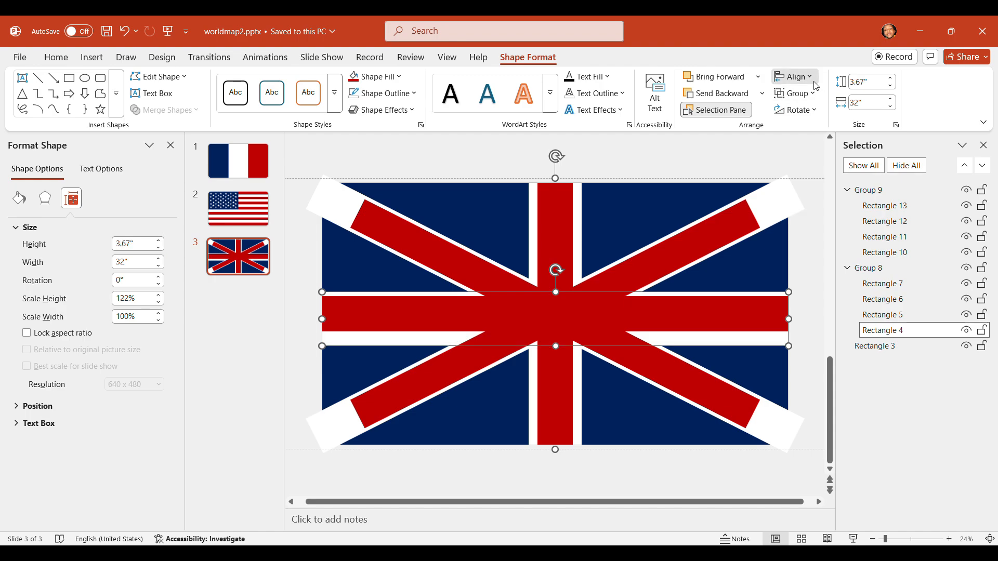
left_click(807, 178)
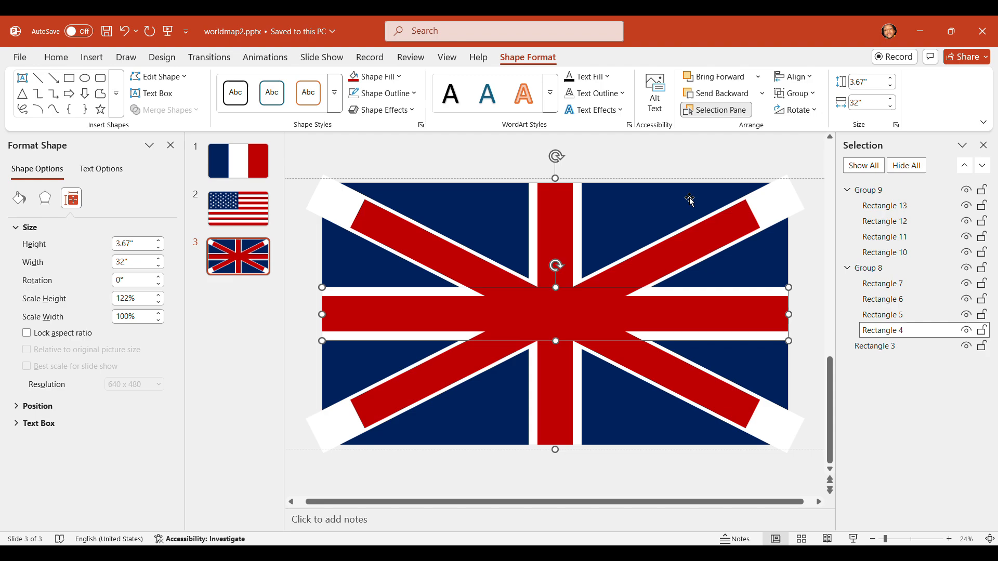
Delete the two red diagonal bars from the red group, keeping the red cross
left_click(703, 314)
left_click(703, 318)
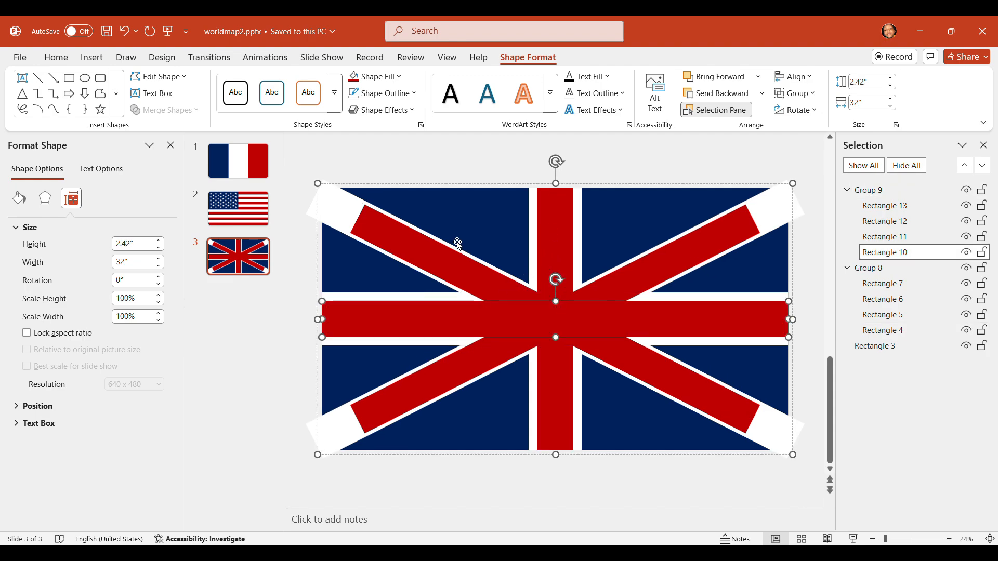
left_click(433, 248)
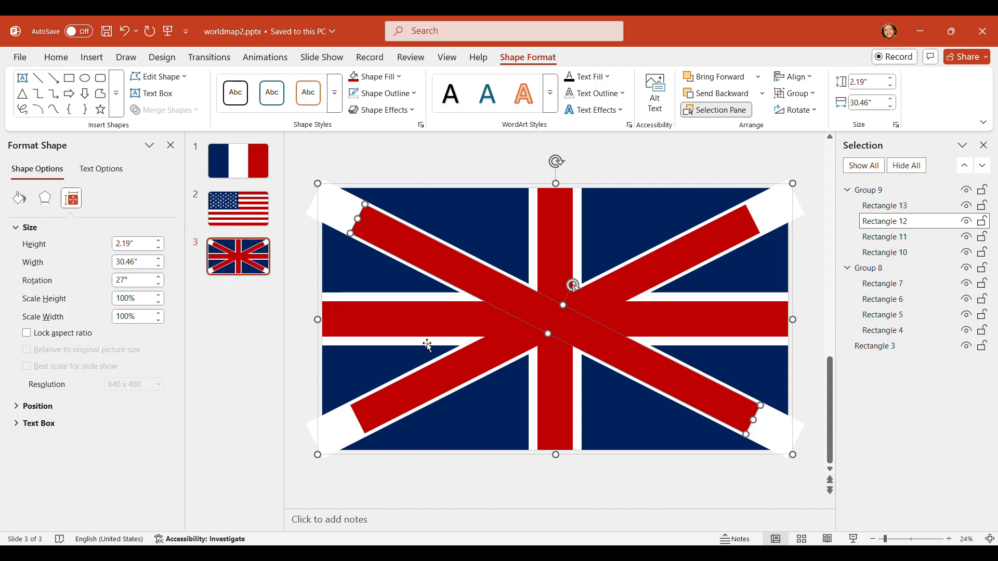
left_click(447, 386, "shift")
key("Delete")
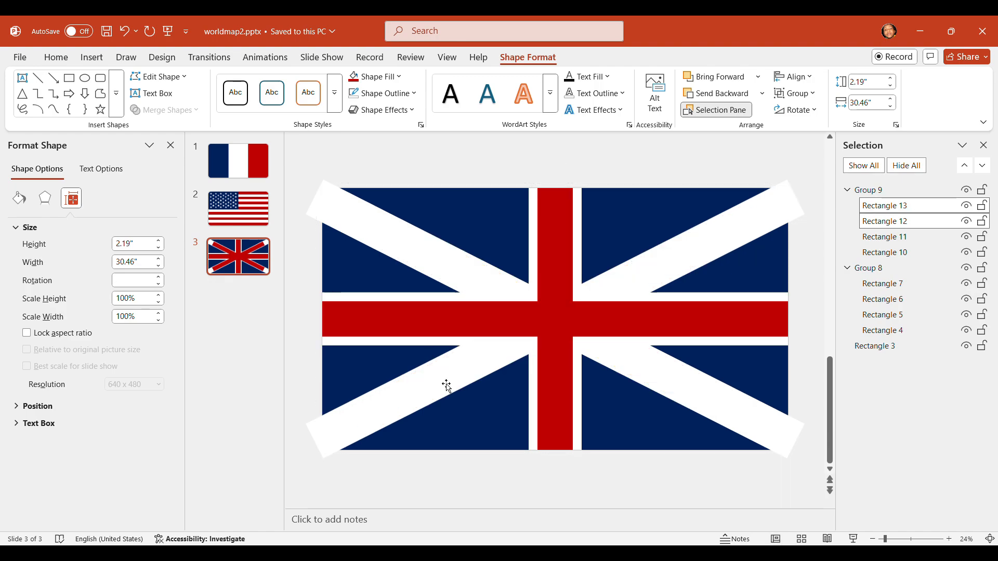
left_click(89, 57)
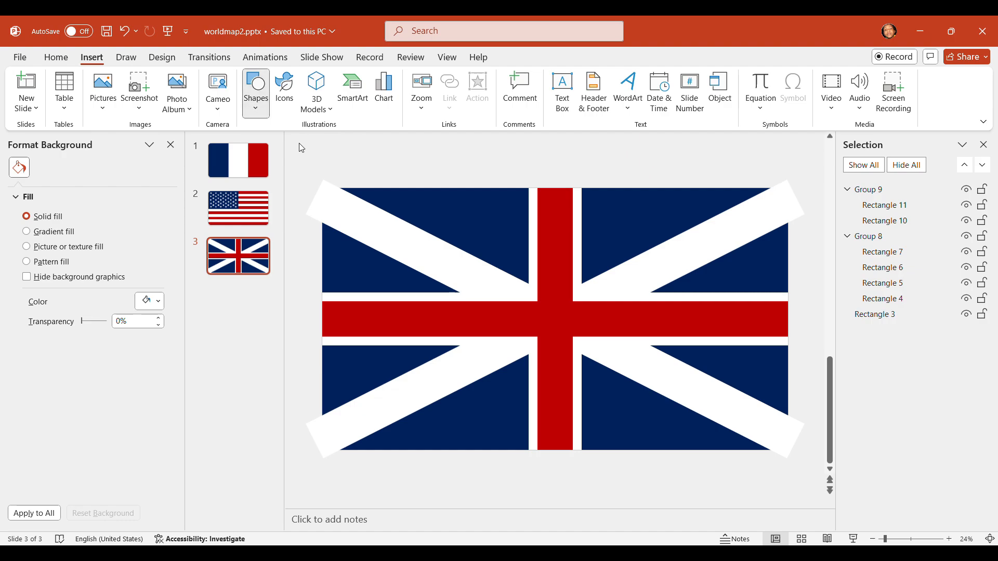
left_click_drag(315, 196, 543, 210)
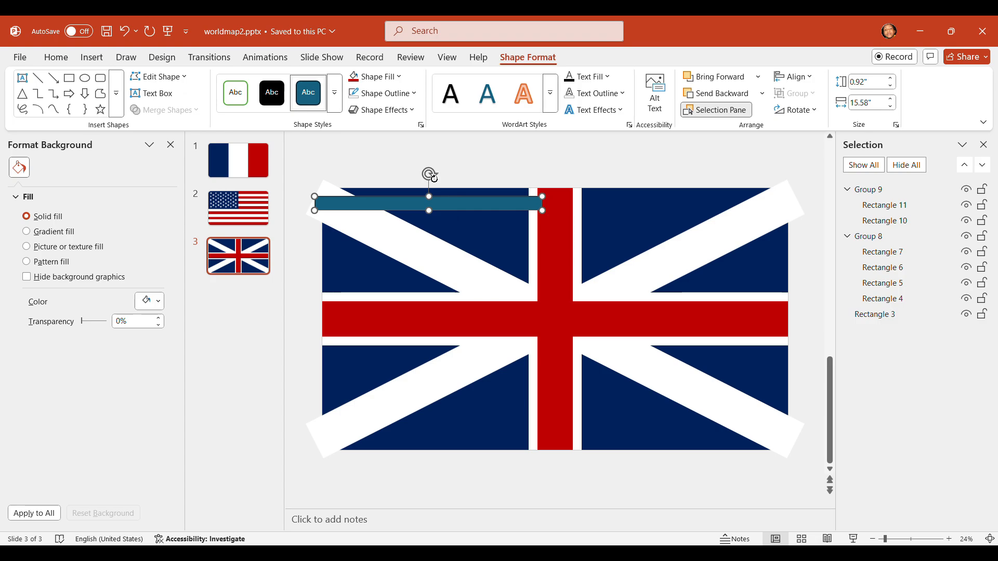
left_click(423, 234)
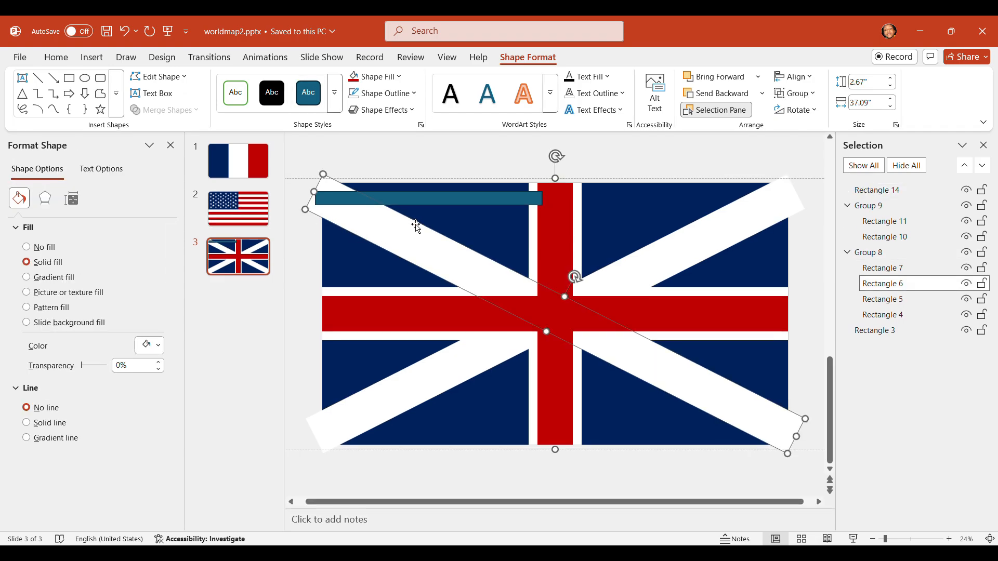
left_click(441, 210)
key("Delete")
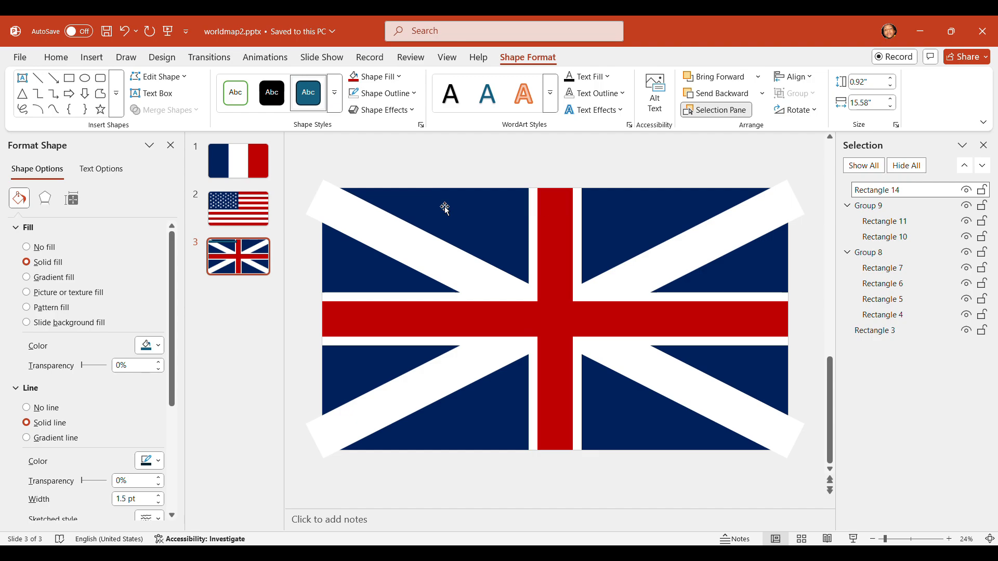
Duplicate the upper-left to lower-right white diagonal, shrink the copy to a strip about 13.86" by 0.87" in the upper-left arm, and fill it red
left_click(433, 245)
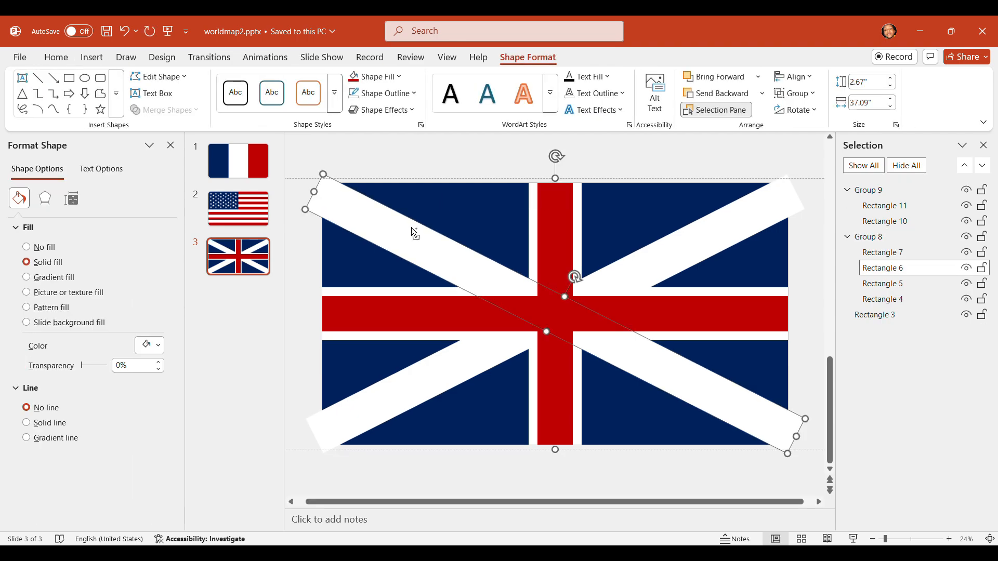
key("ctrl+v")
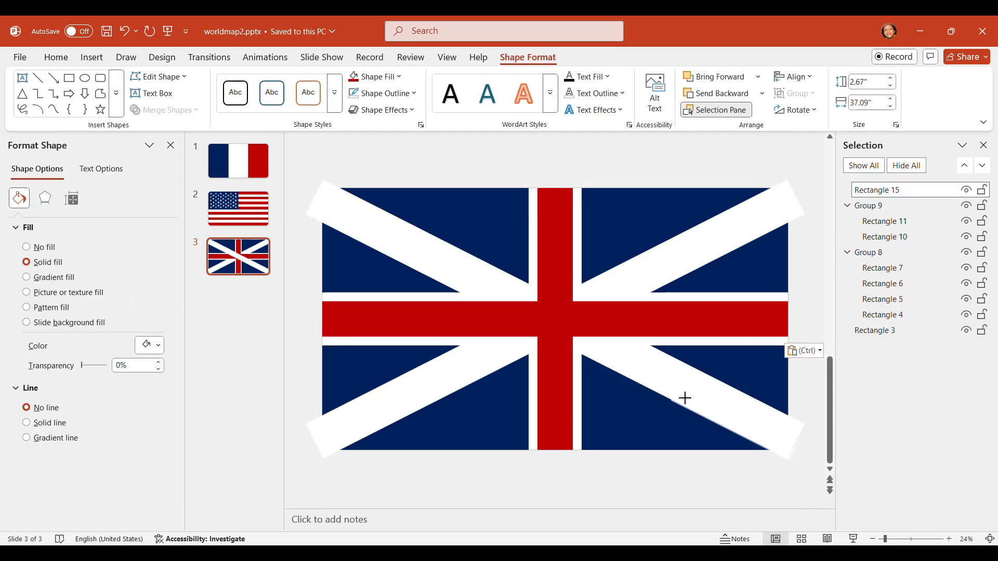
left_click_drag(685, 398, 530, 332)
left_click(359, 77)
scroll(356, 230, "up", 2)
scroll(530, 327, "down", 2)
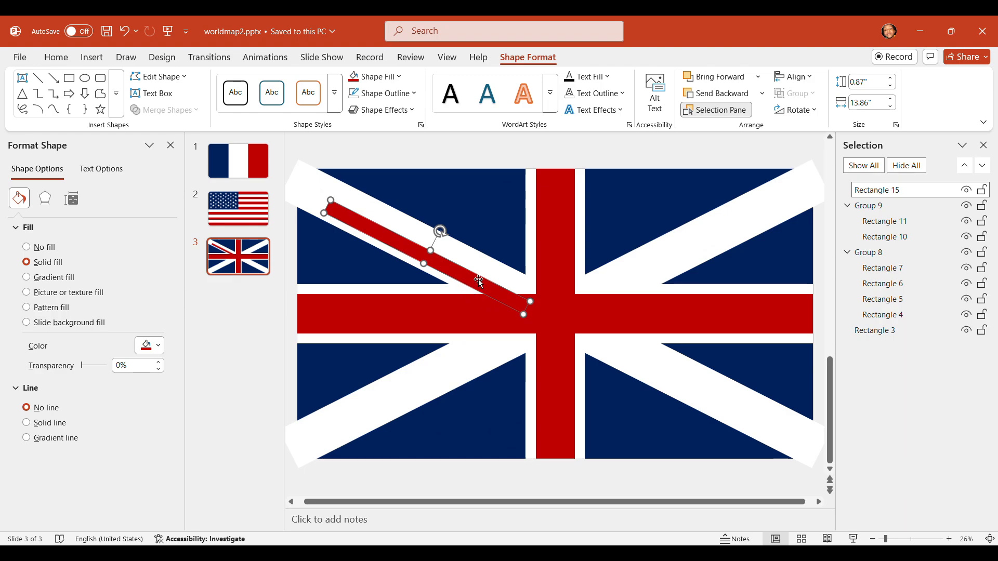
Ungroup the white bars so each white rectangle can be edited separately from the others
left_click(441, 294)
left_click(454, 295)
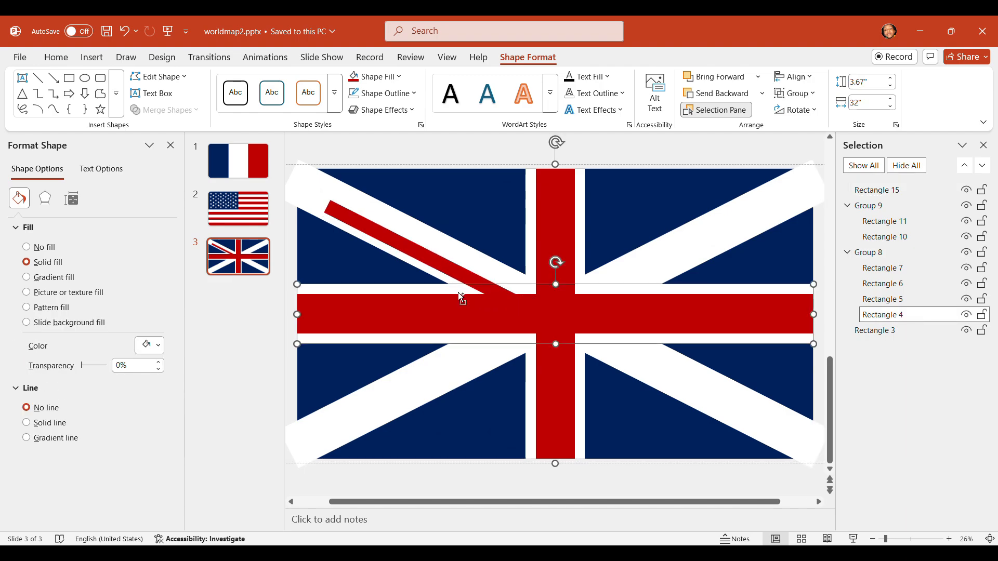
key("ctrl+shift+g")
left_click(471, 148)
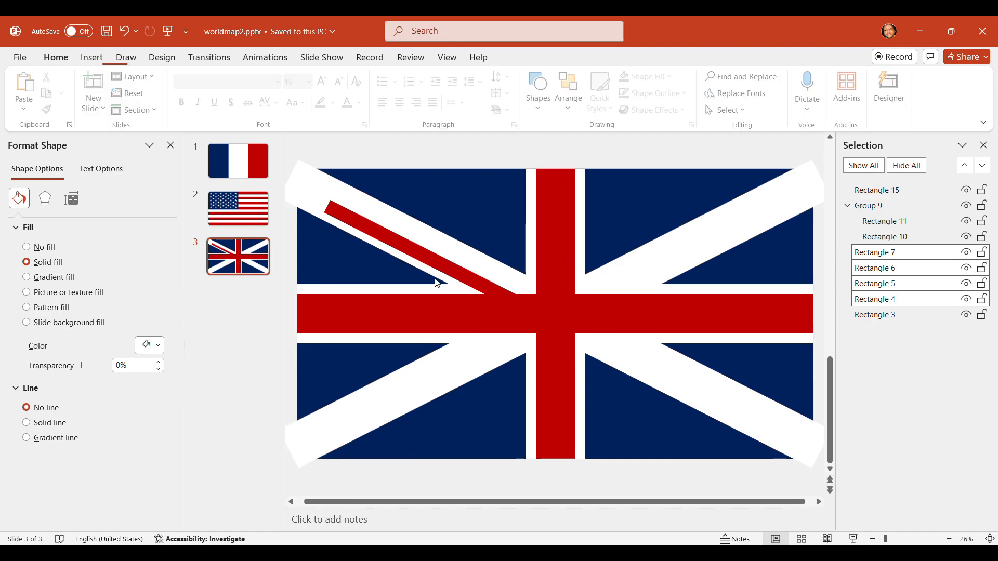
Hide the red cross group and try to subtract the white horizontal bar from the thin red diagonal strip
left_click(435, 292)
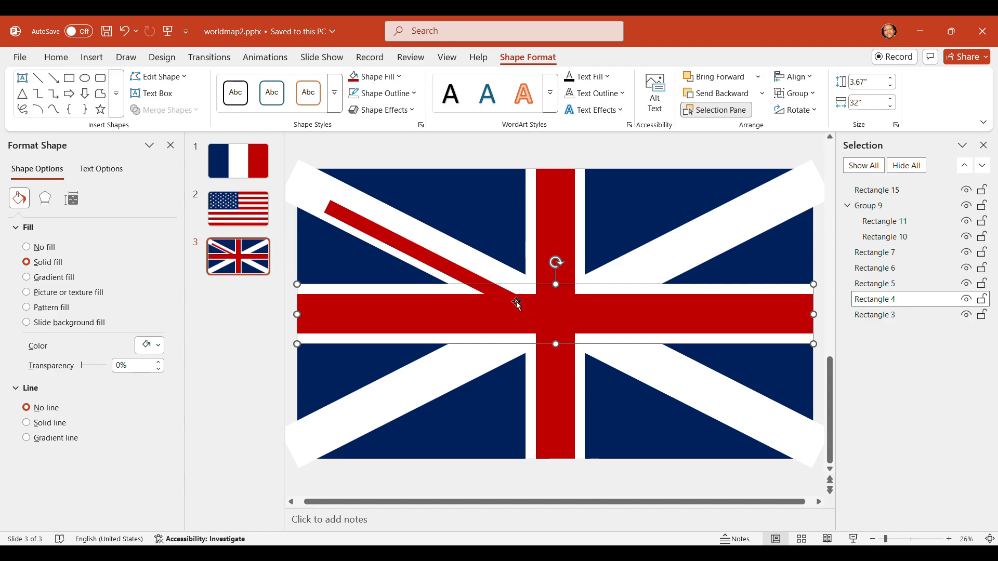
left_click(472, 283, "shift")
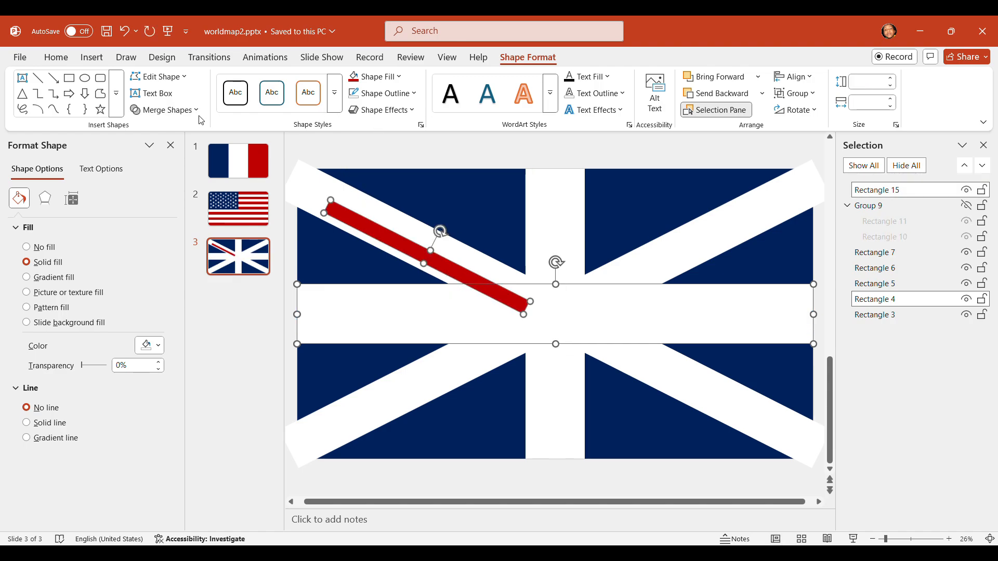
left_click(169, 100)
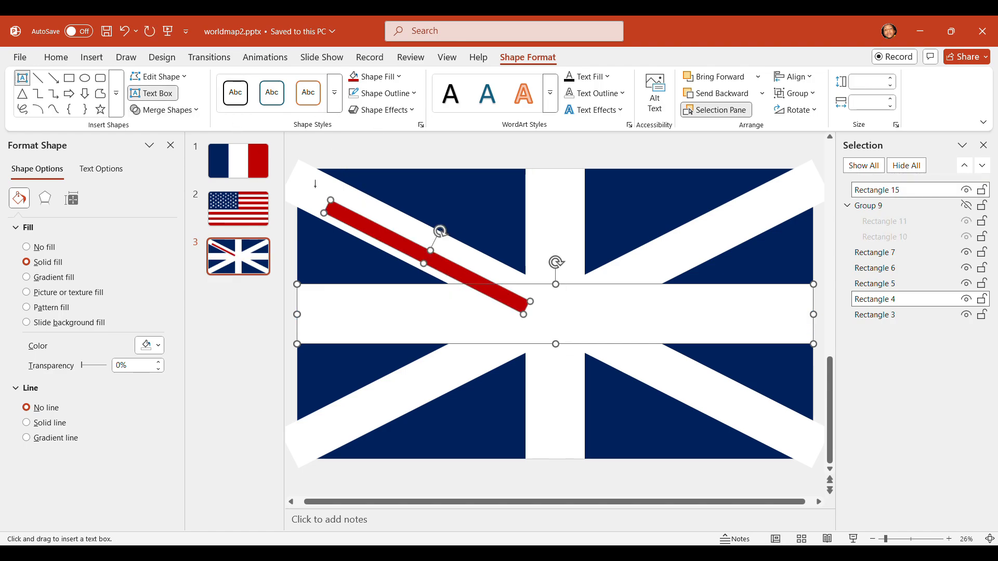
key("Escape")
left_click(432, 312)
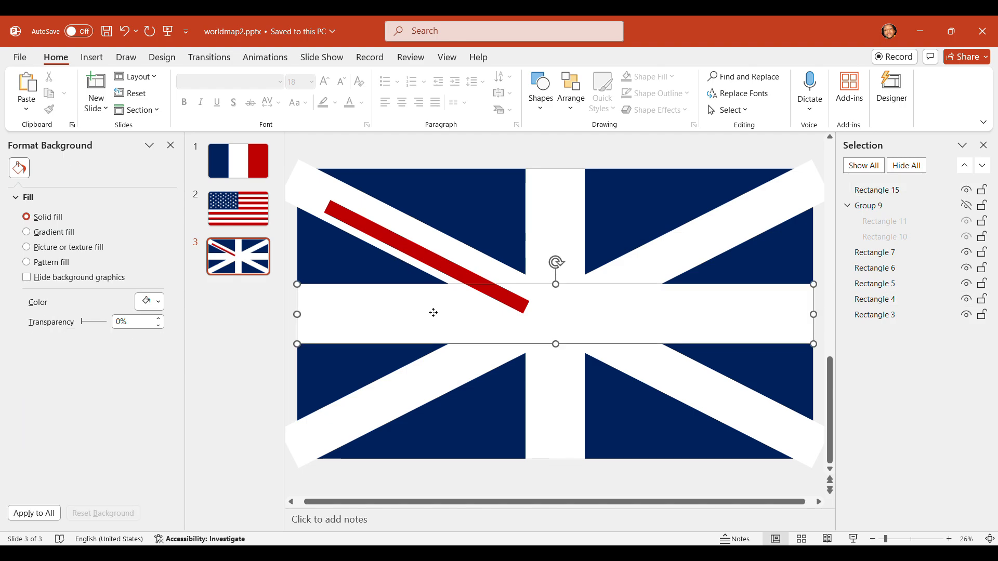
left_click(449, 264, "shift")
left_click(164, 109)
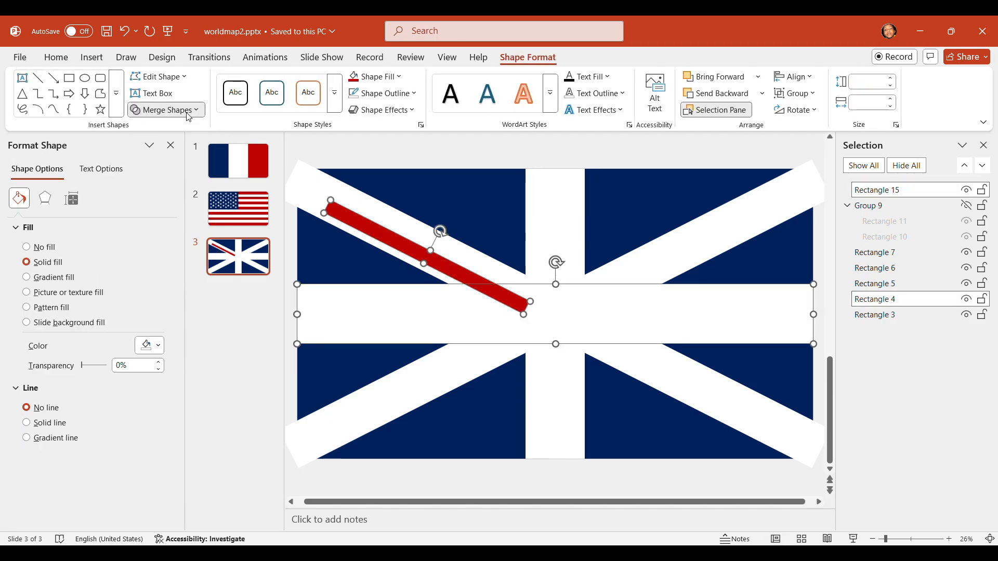
left_click(173, 186)
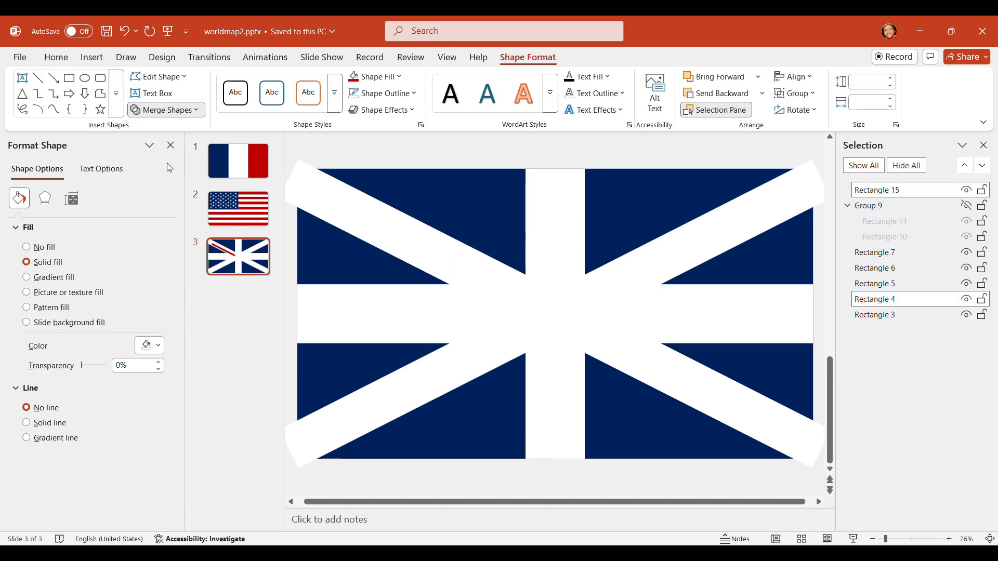
key("ctrl+z")
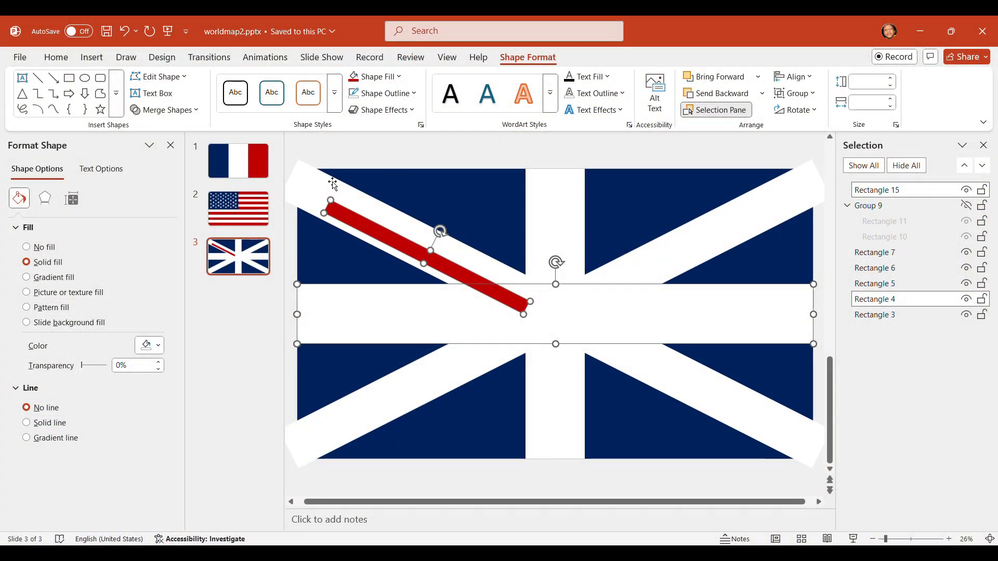
Hide the white diagonal beneath the red strip and trim the strip by subtracting the white horizontal bar from it
left_click(323, 190)
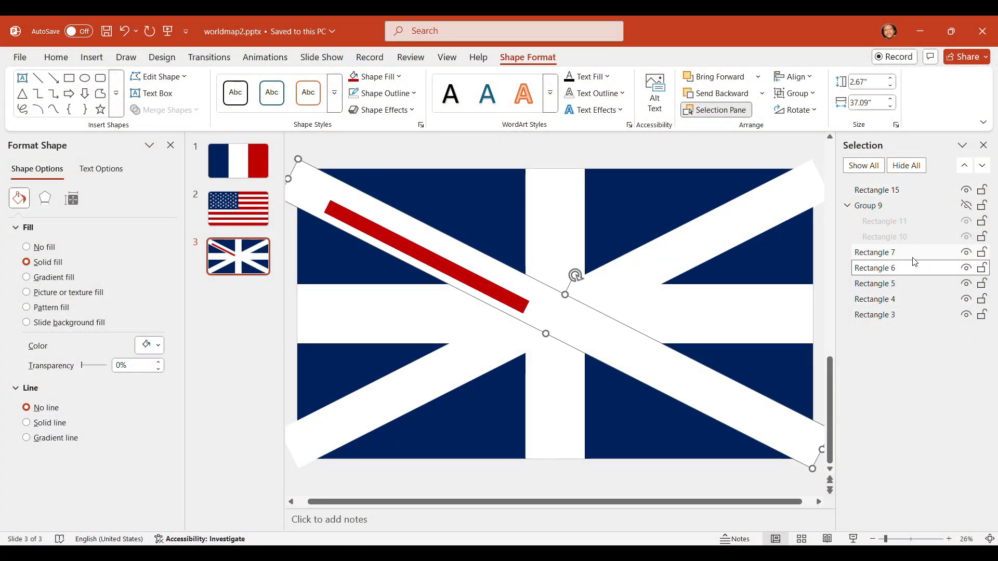
left_click(967, 268)
key("ctrl+y")
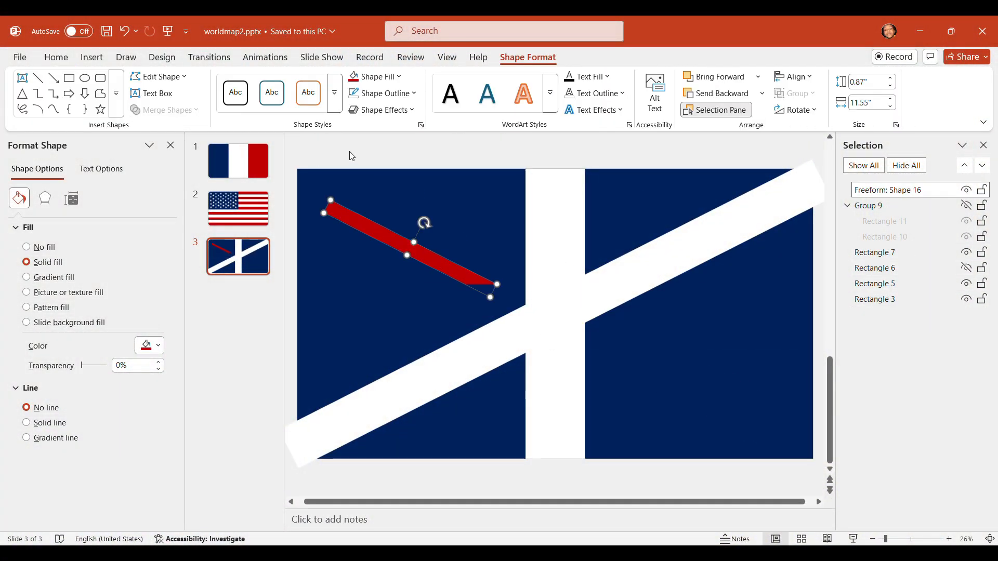
Undo the subtraction to restore the white horizontal bar, and show the hidden white diagonal and red cross again
key("ctrl+z")
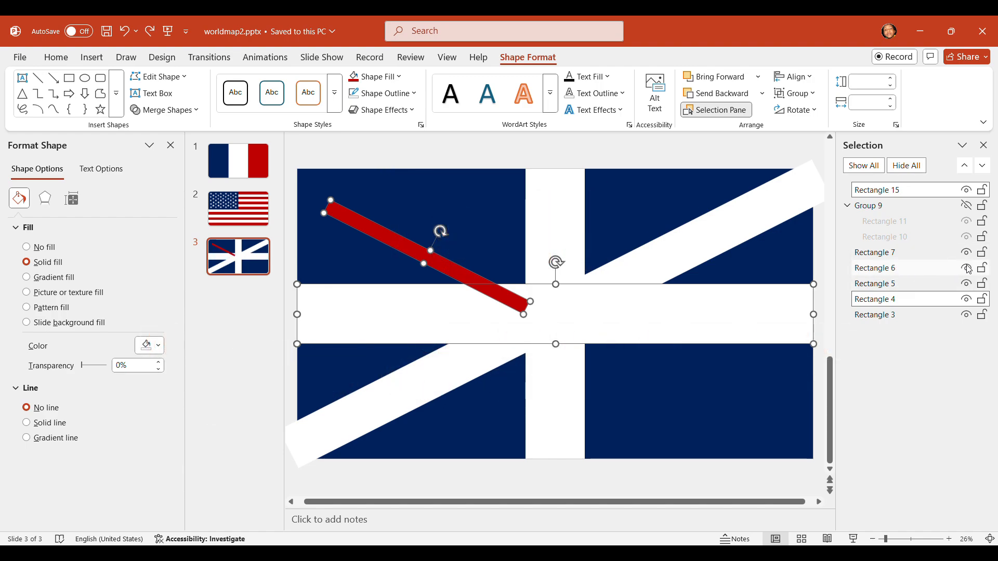
left_click(966, 205)
key("Escape")
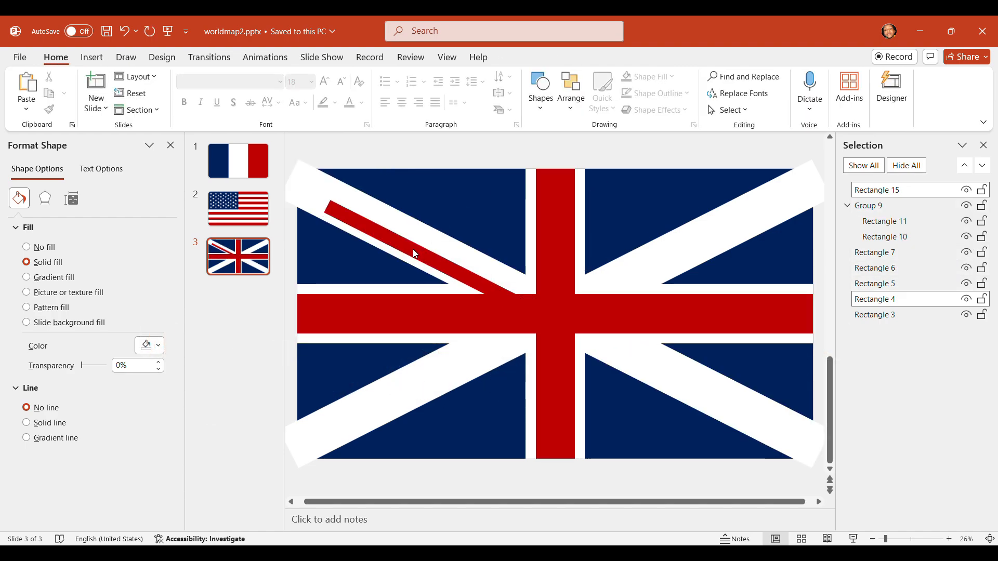
Replace the untrimmed red diagonal strip with the copied trimmed strip in the flag's upper-left arm
left_click(418, 254)
key("Delete")
key("ctrl+v")
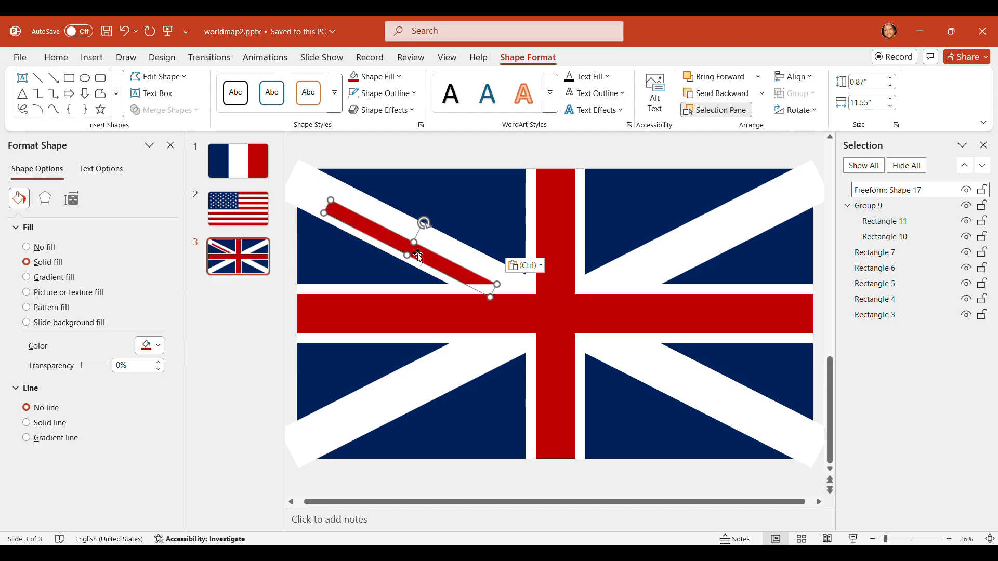
Edit the points of the upper-left red strip, pulling both outer corner points diagonally outward past the flag's corner
left_click(487, 149)
left_click(333, 214)
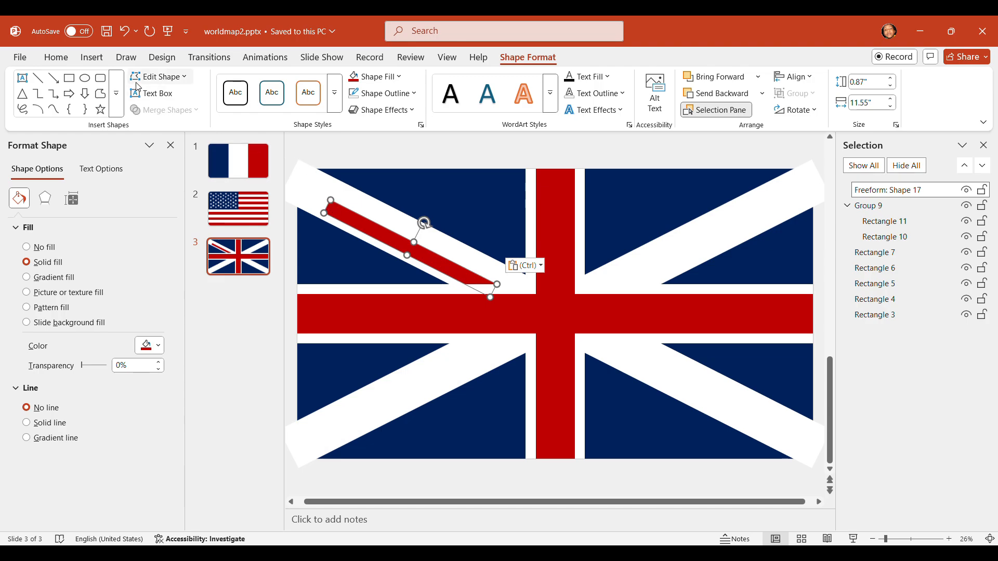
left_click(159, 76)
left_click(156, 111)
scroll(336, 216, "up", 2)
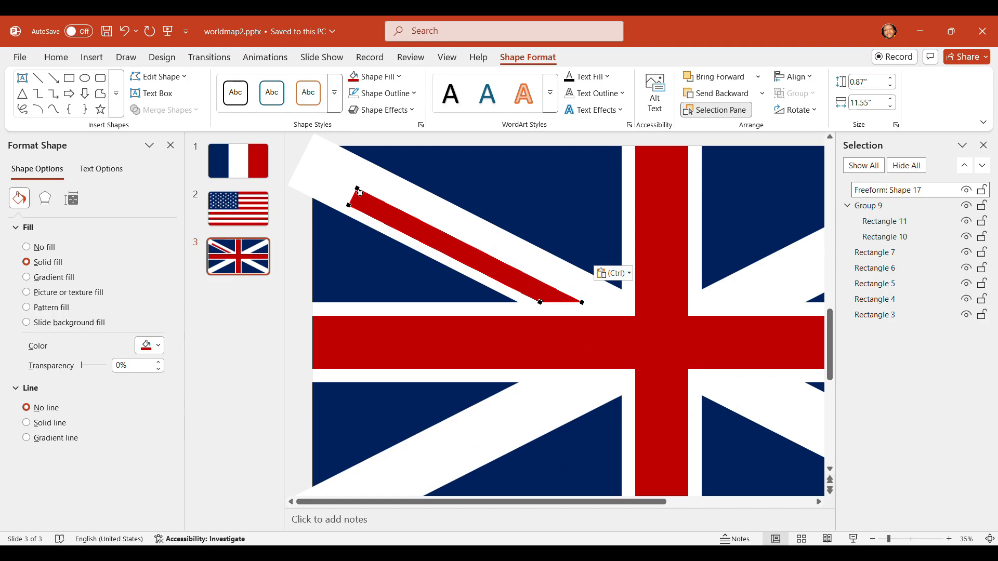
left_click_drag(357, 193, 285, 155)
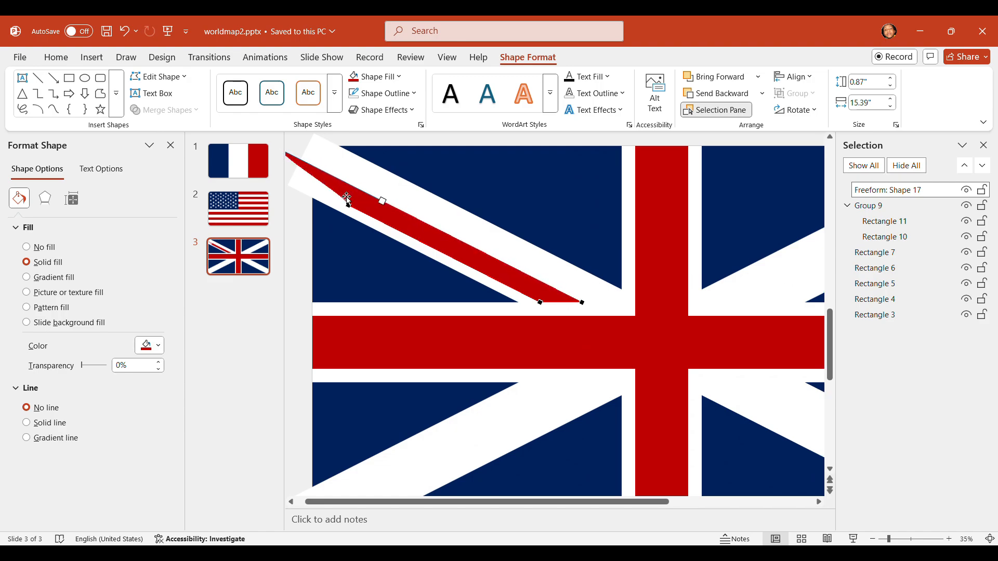
left_click_drag(352, 208, 276, 170)
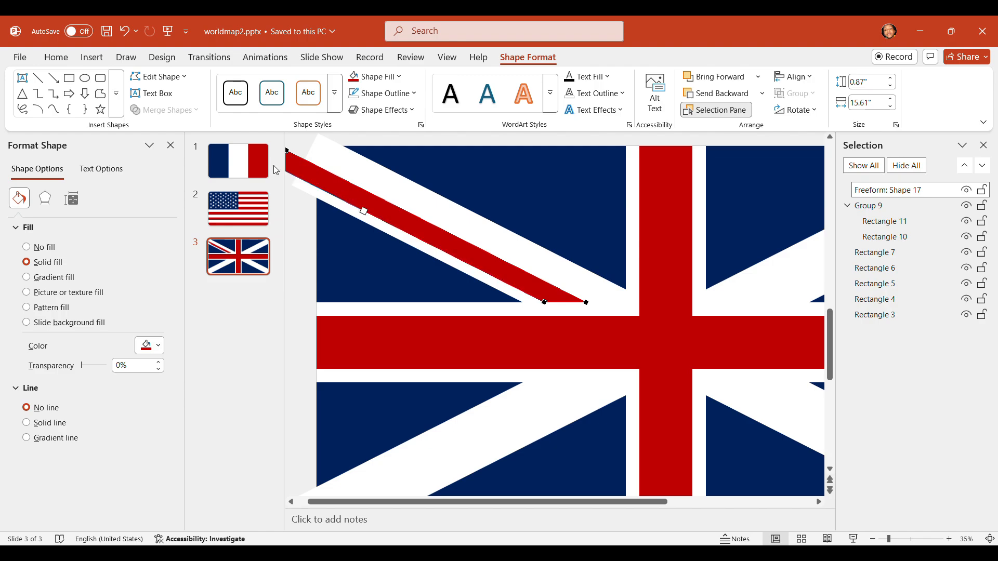
key("Escape")
key("Escape")
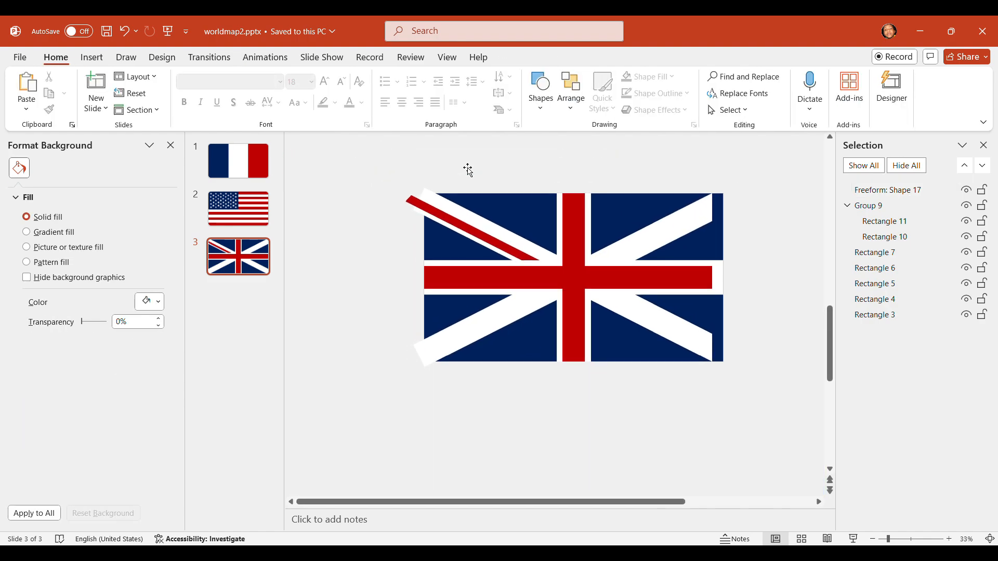
Duplicate the upper-left red strip, flip the copy horizontally and place it along the upper edge of the flag's upper-right white arm
scroll(474, 189, "up", 2)
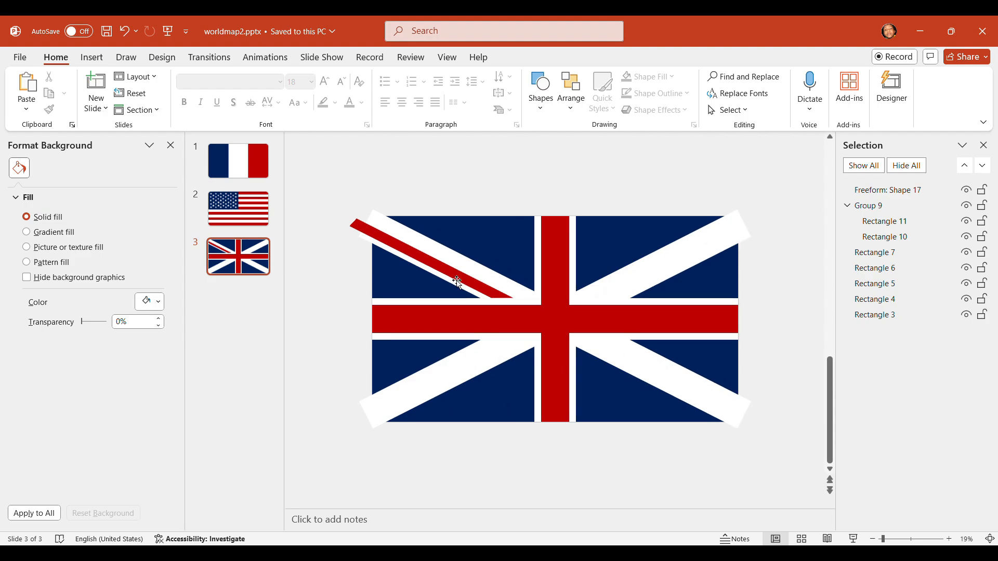
left_click(461, 280)
key("ctrl+d")
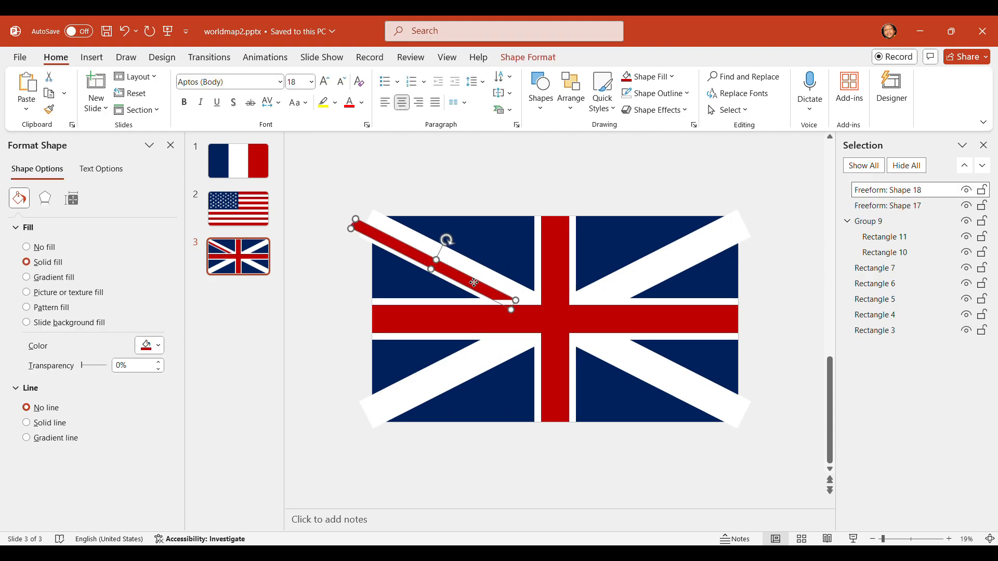
left_click_drag(473, 283, 575, 297)
left_click(541, 61)
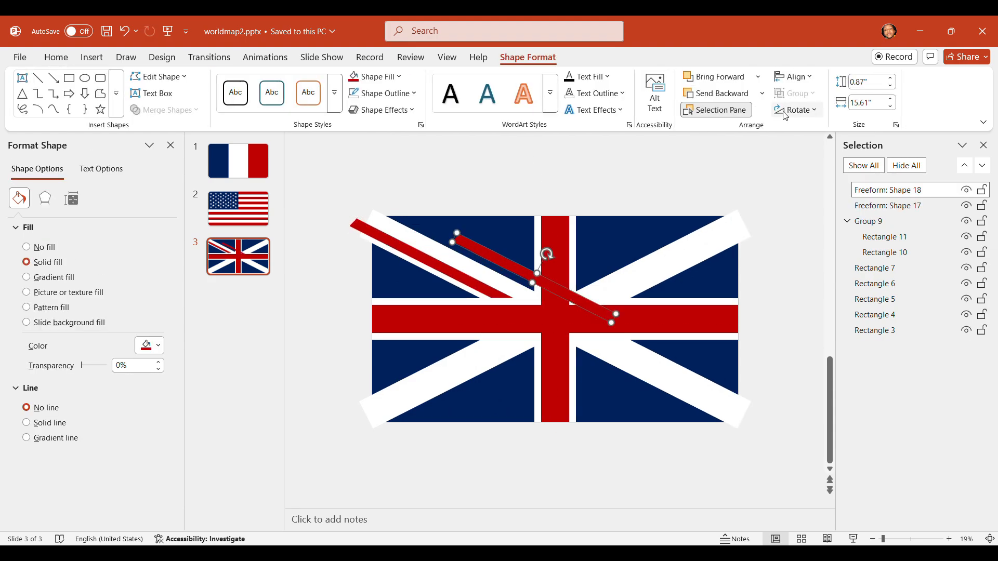
left_click(784, 111)
left_click(799, 182)
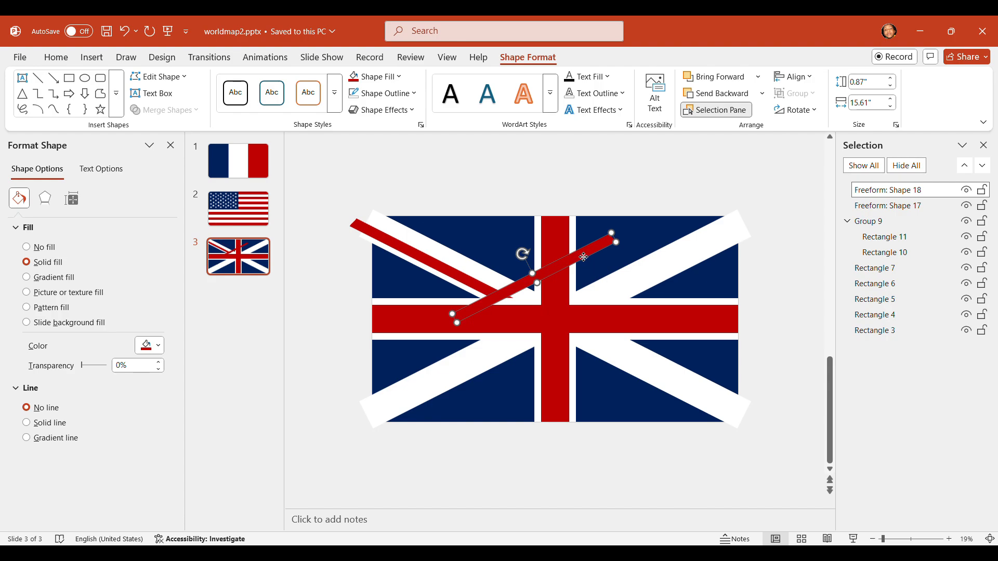
left_click_drag(583, 260, 706, 240)
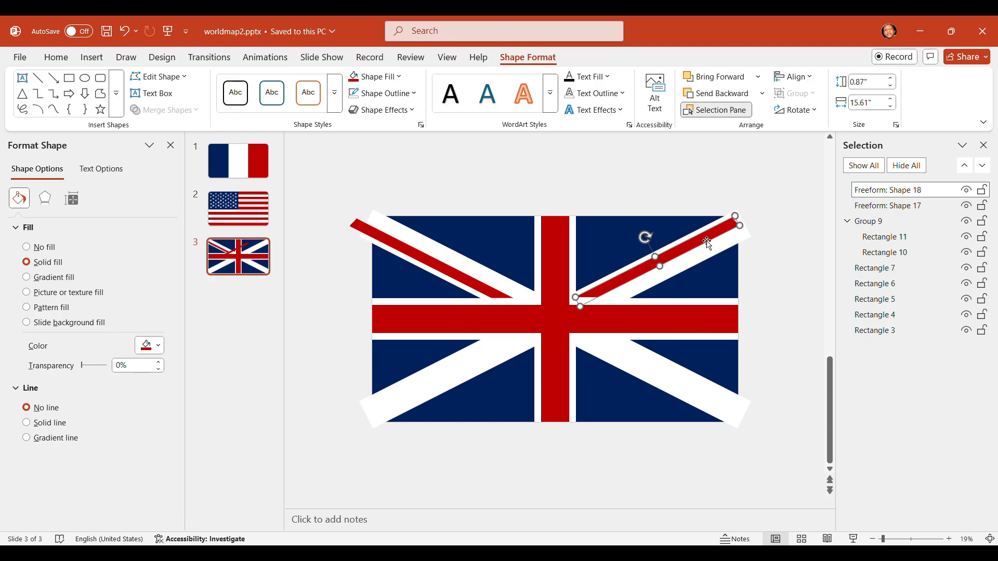
left_click(653, 192)
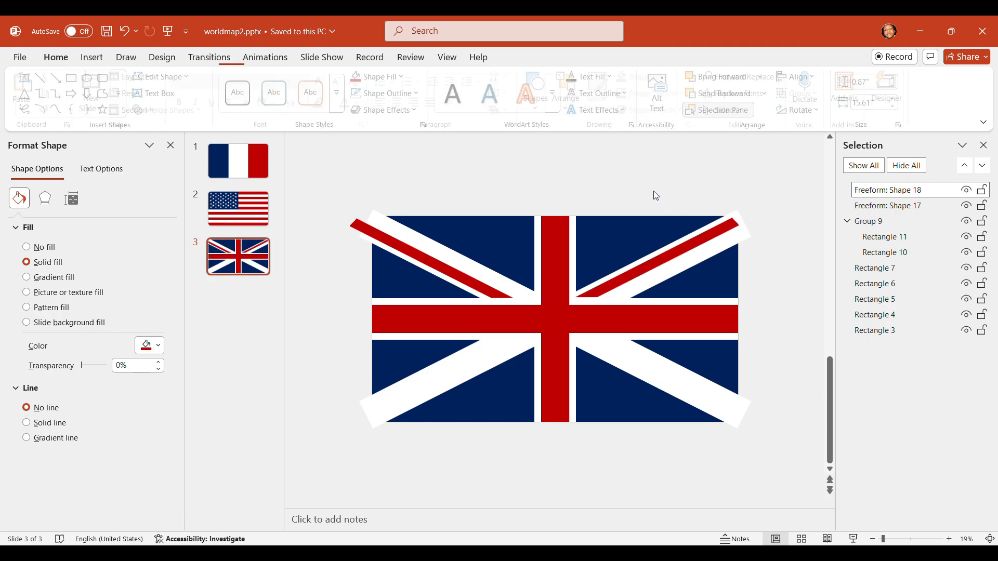
Group the two red diagonal strips in the upper half of the flag
left_click(655, 263)
left_click(432, 268, "shift")
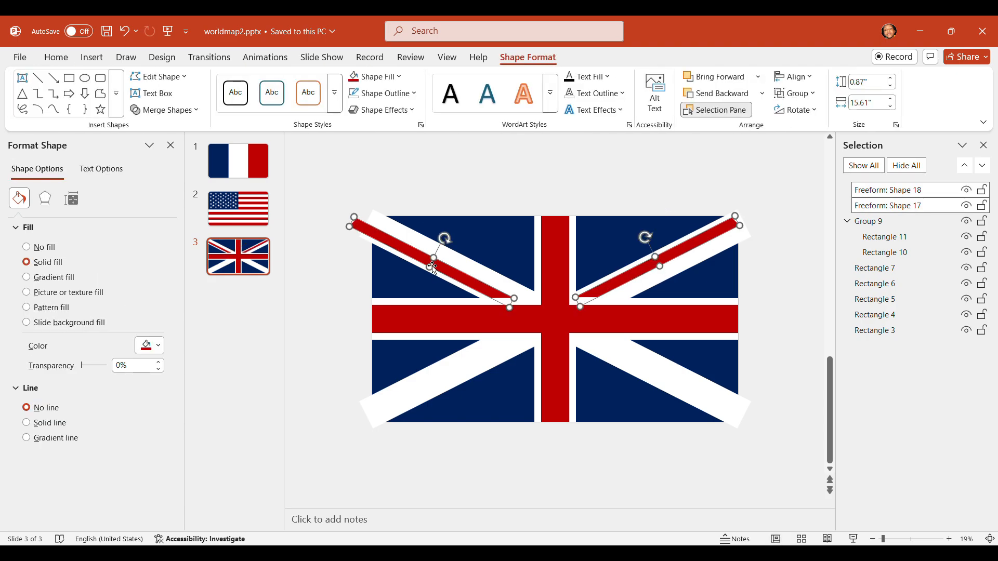
key("ctrl+g")
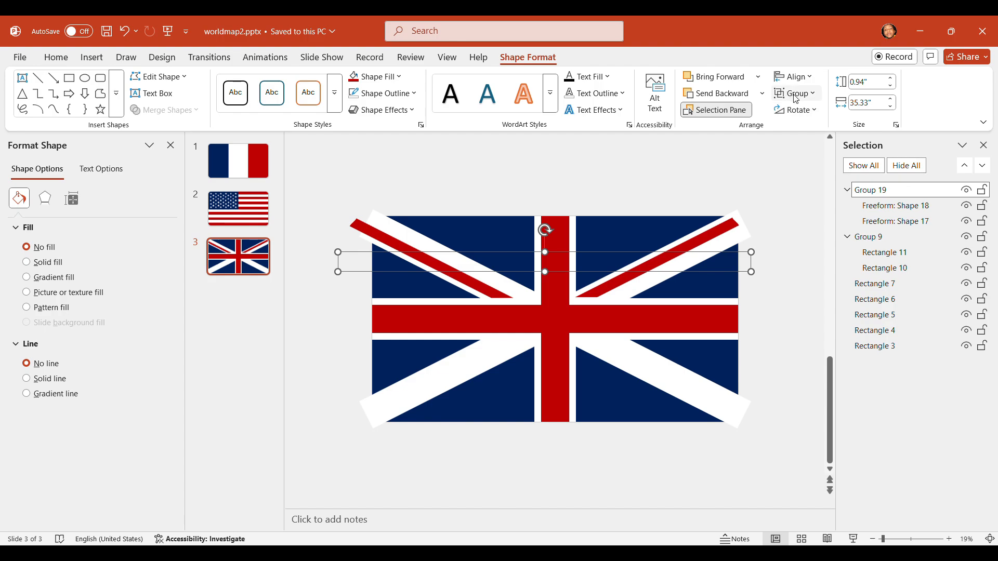
Duplicate the group of red strips, flip the copy vertically and position it over the flag's two lower white arms
key("ctrl+d")
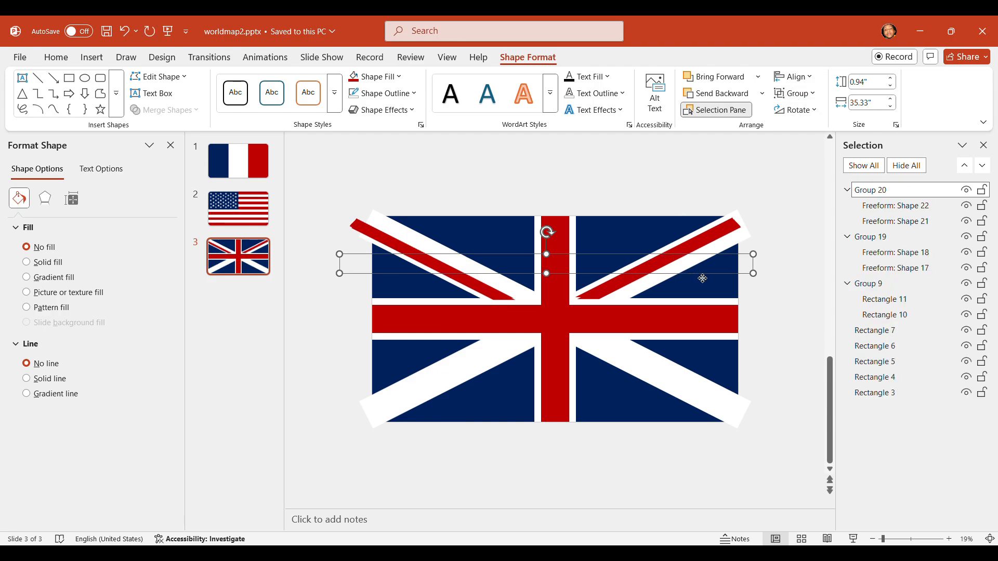
left_click_drag(702, 279, 697, 343)
left_click(801, 111)
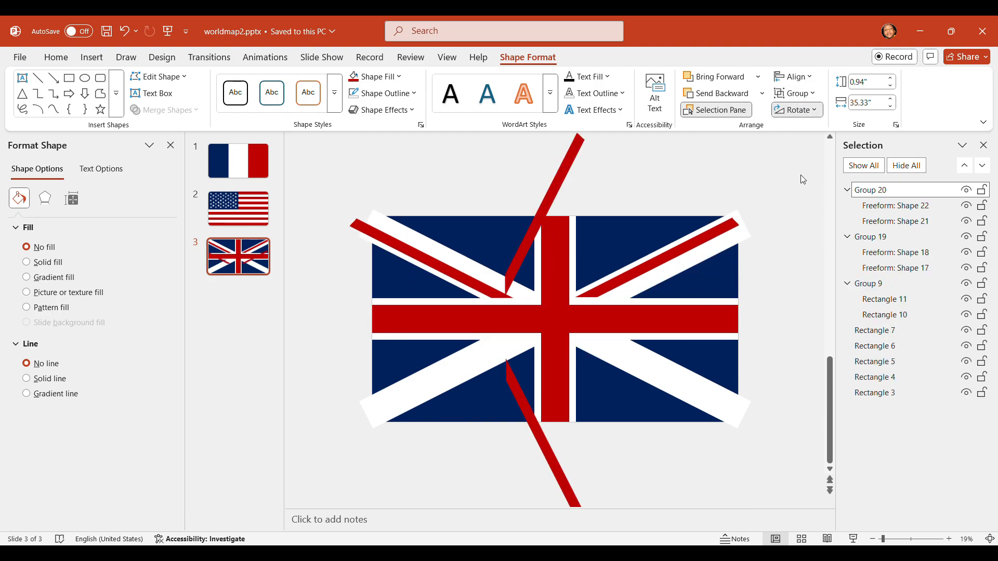
left_click(812, 165)
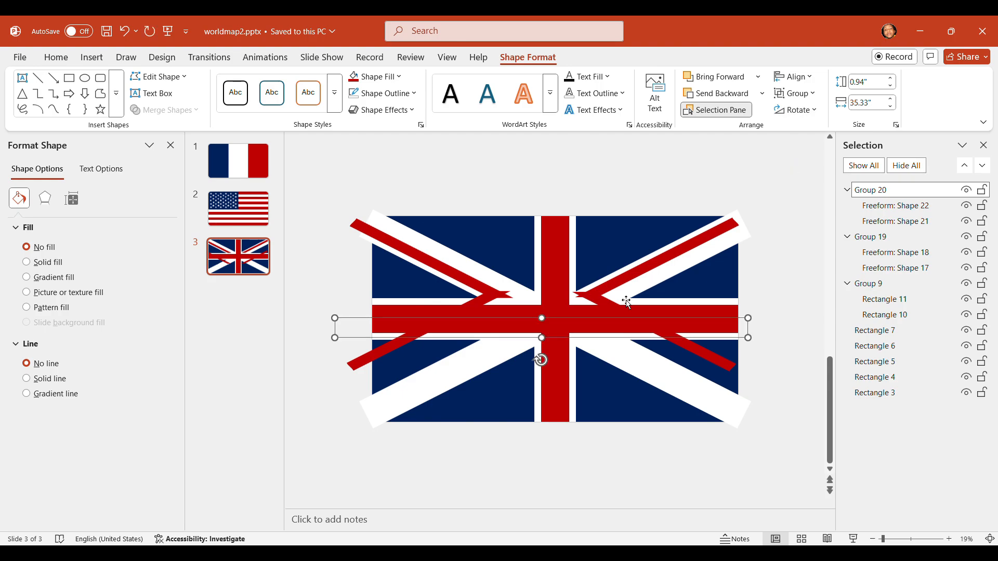
left_click_drag(700, 356, 727, 402)
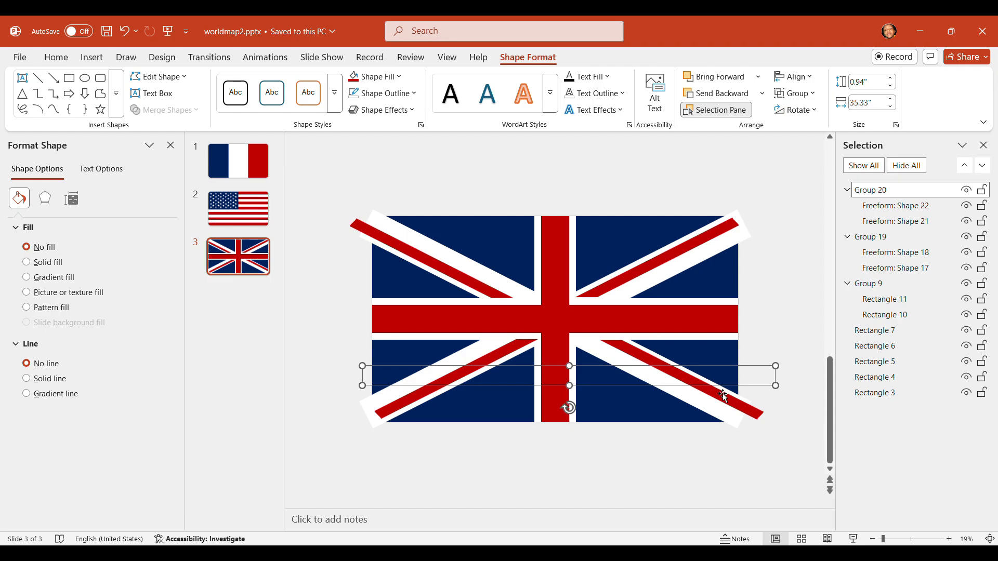
left_click(783, 323)
Select the lower-left red strip on its own inside the duplicated group
scroll(631, 312, "up", 1)
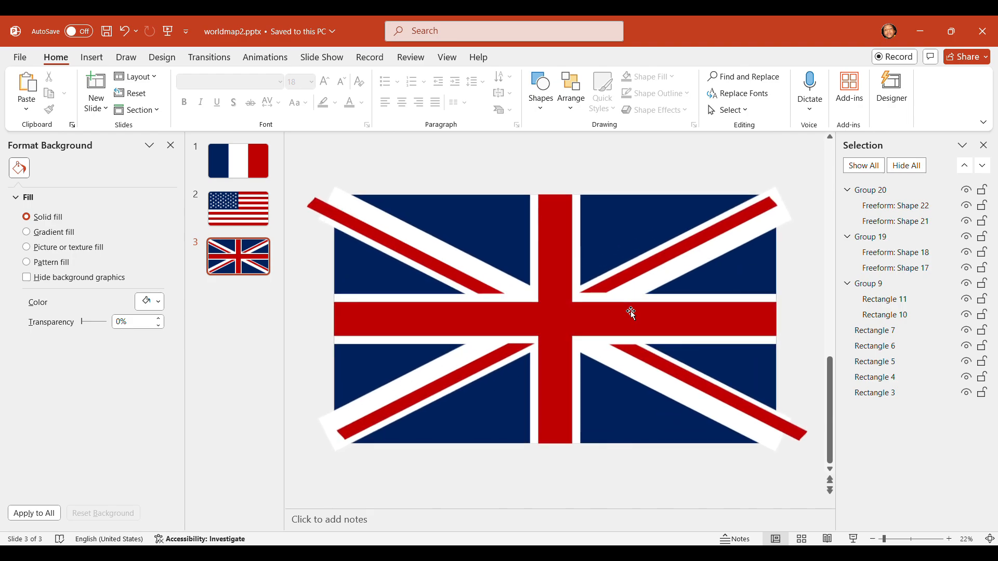
left_click(517, 355)
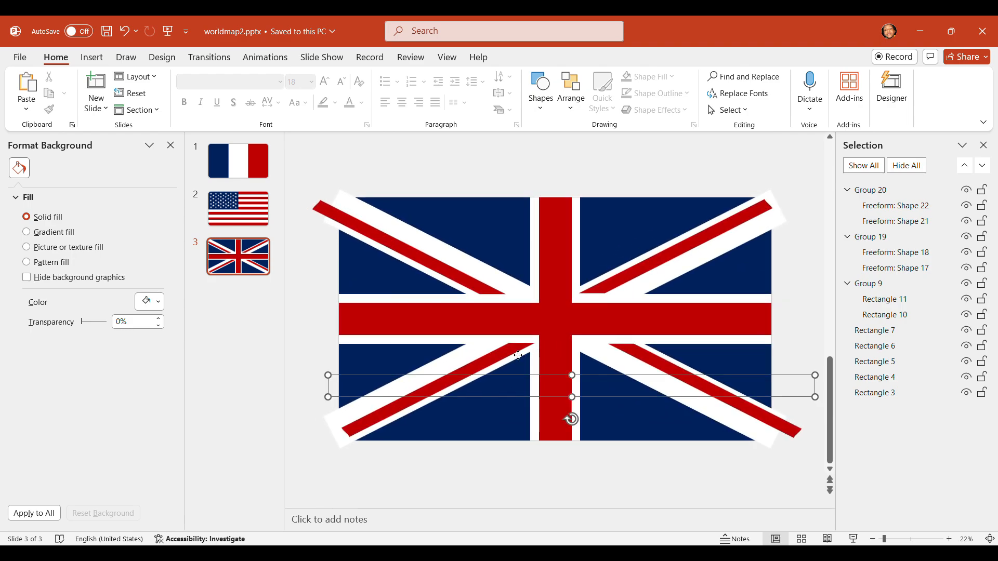
left_click(515, 359)
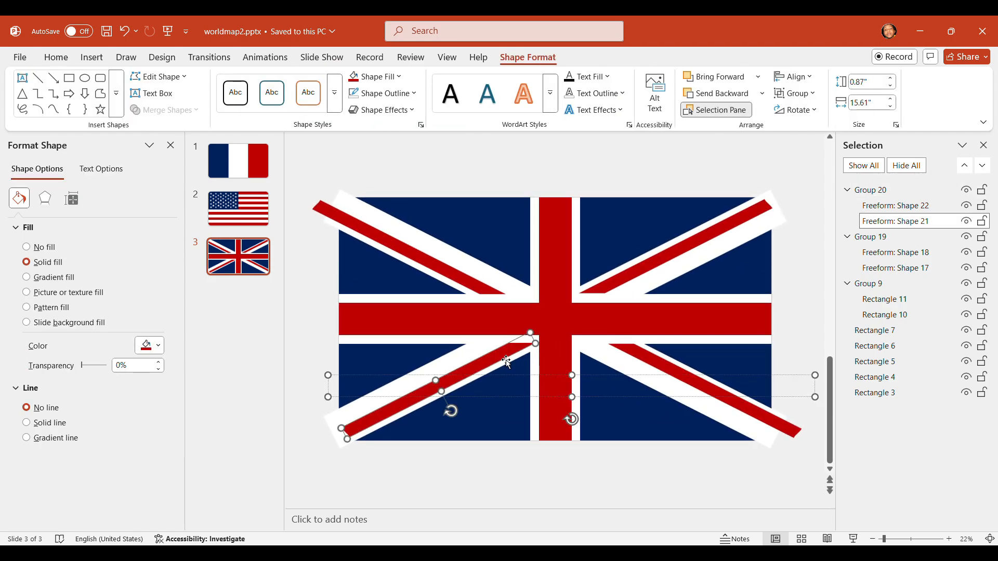